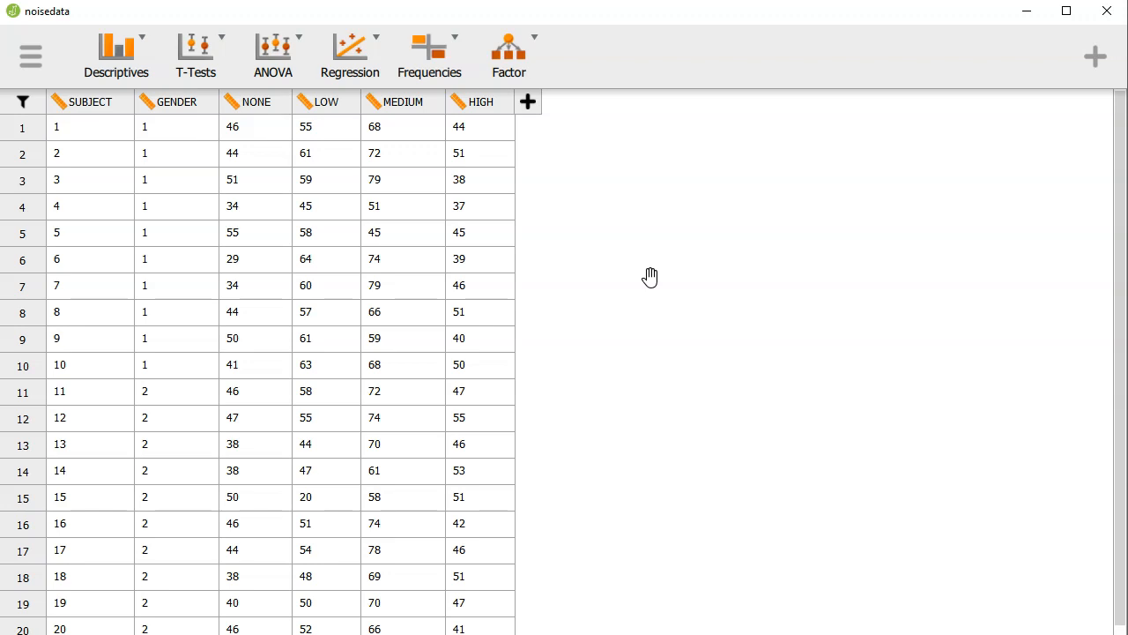
pyautogui.click(642, 264)
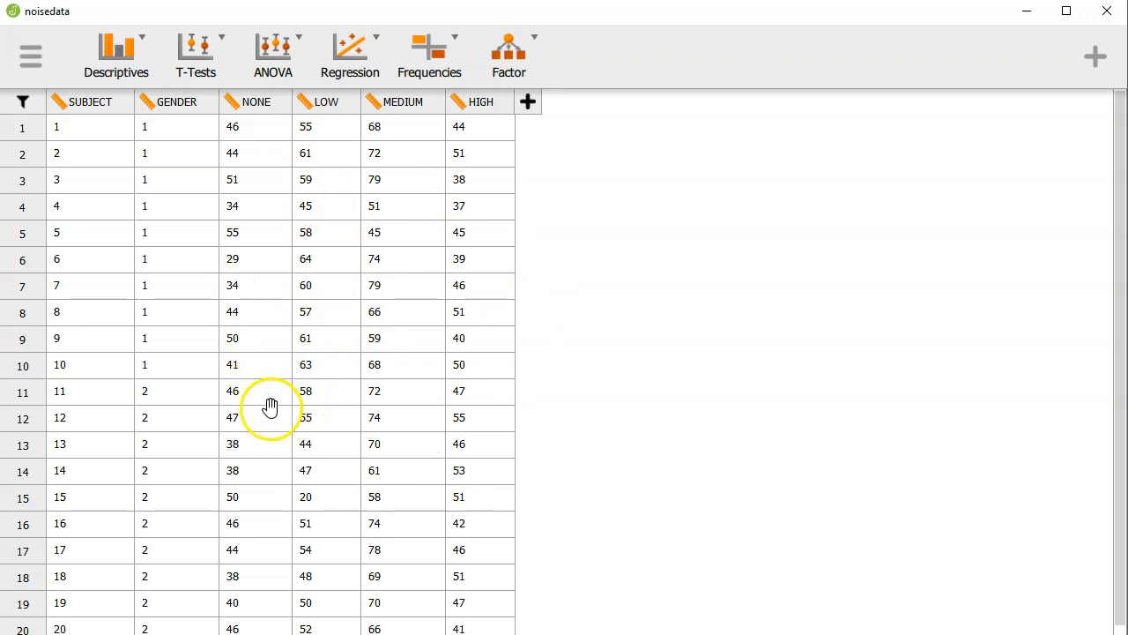
pyautogui.scroll(-1, 564, 291)
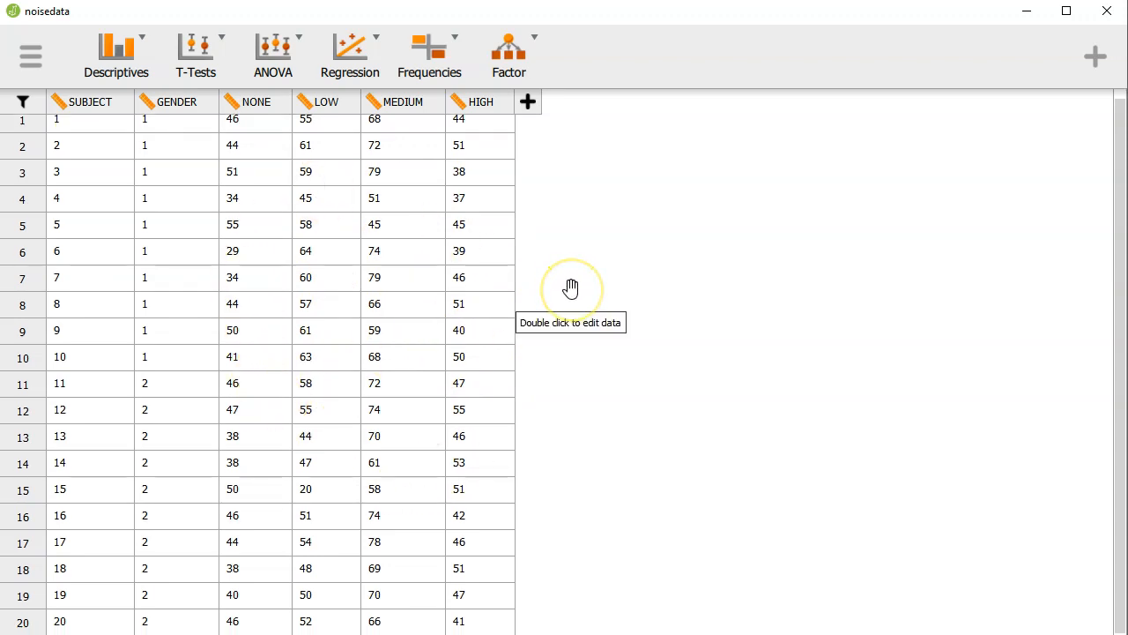
pyautogui.scroll(1, 571, 288)
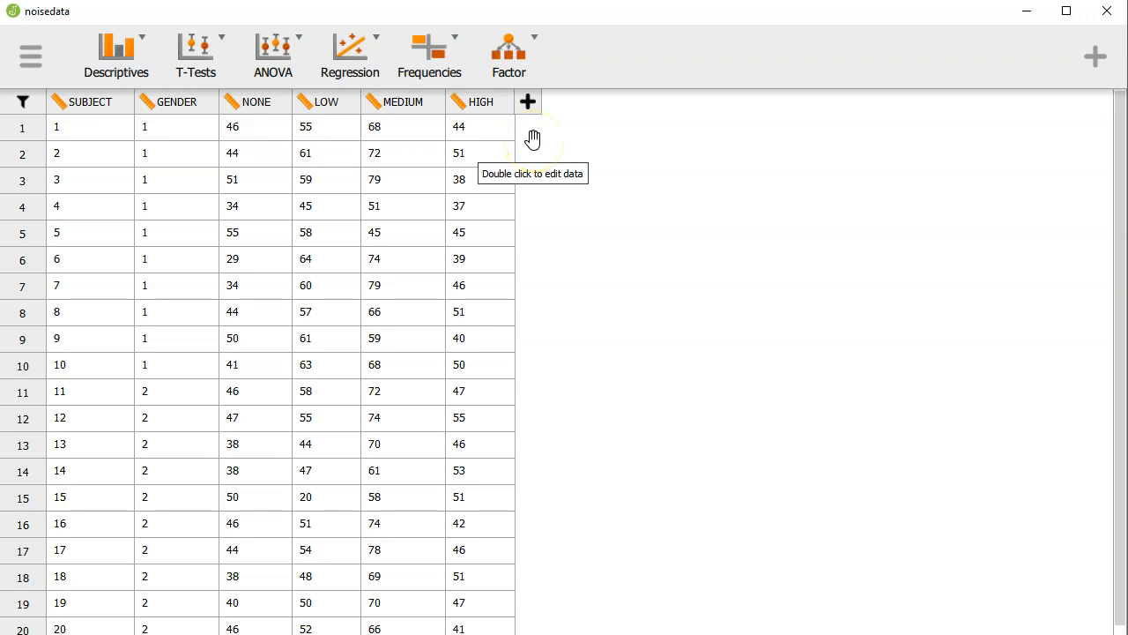
# Start a classical Repeated Measures ANOVA on the noise data.
pyautogui.click(281, 57)
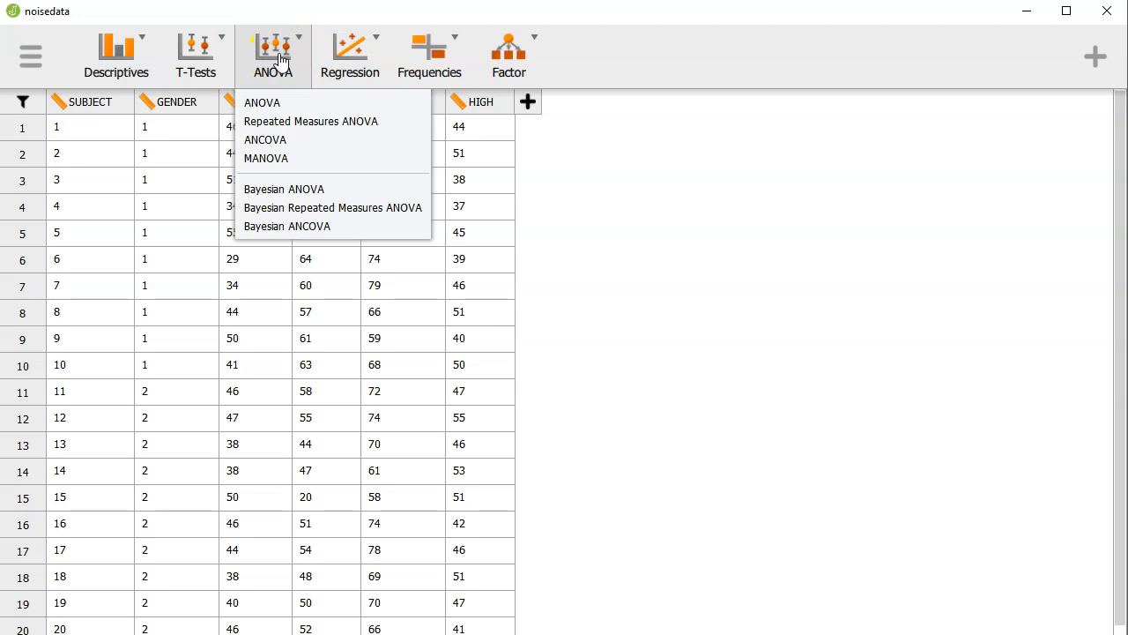
pyautogui.click(308, 131)
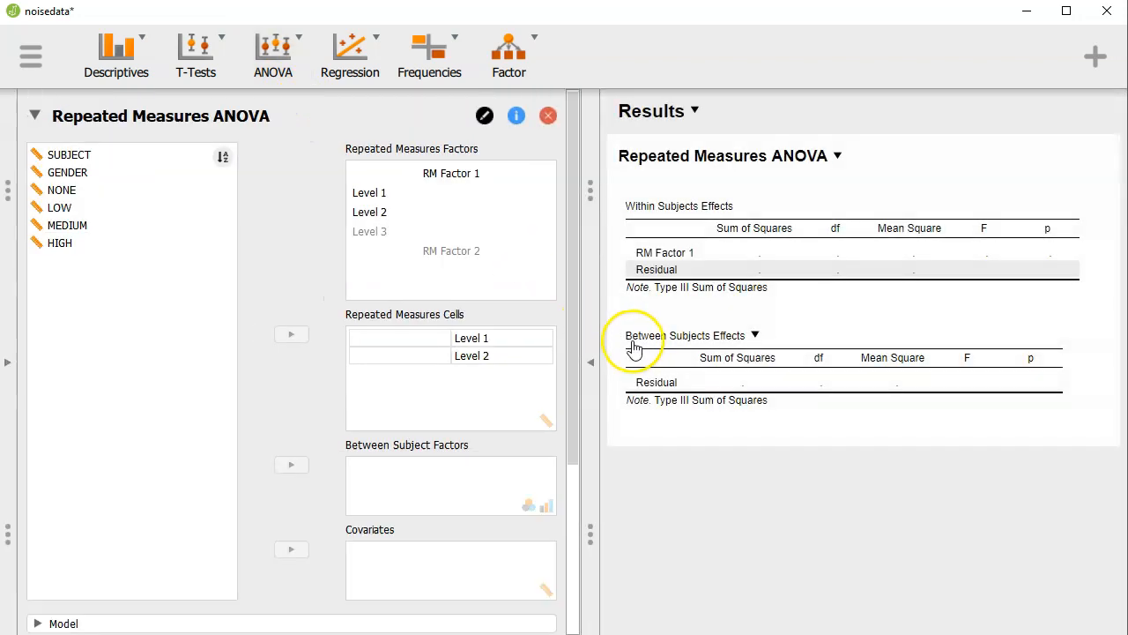
pyautogui.click(127, 250)
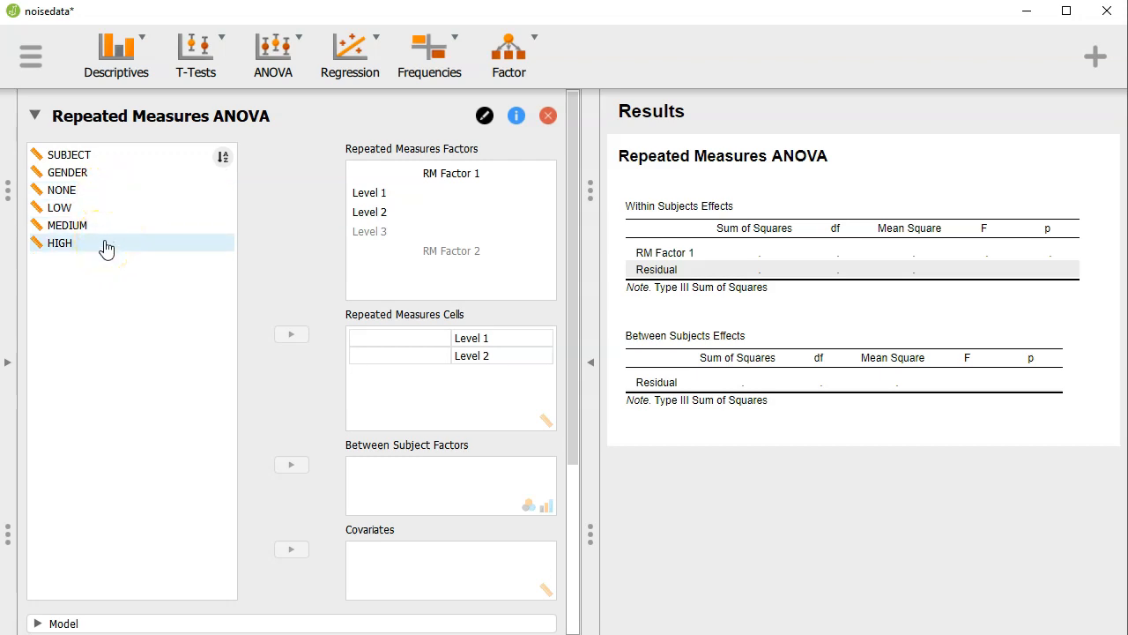
pyautogui.click(444, 186)
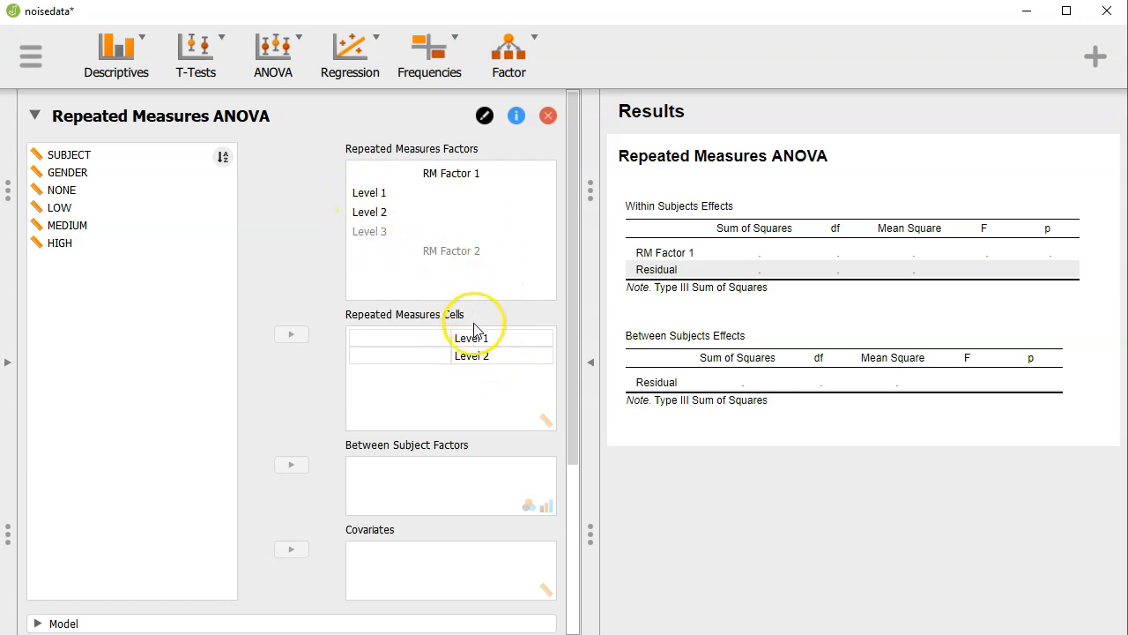
# Name the first repeated measures factor Noise Level and its first two levels None and Low.
pyautogui.click(461, 174)
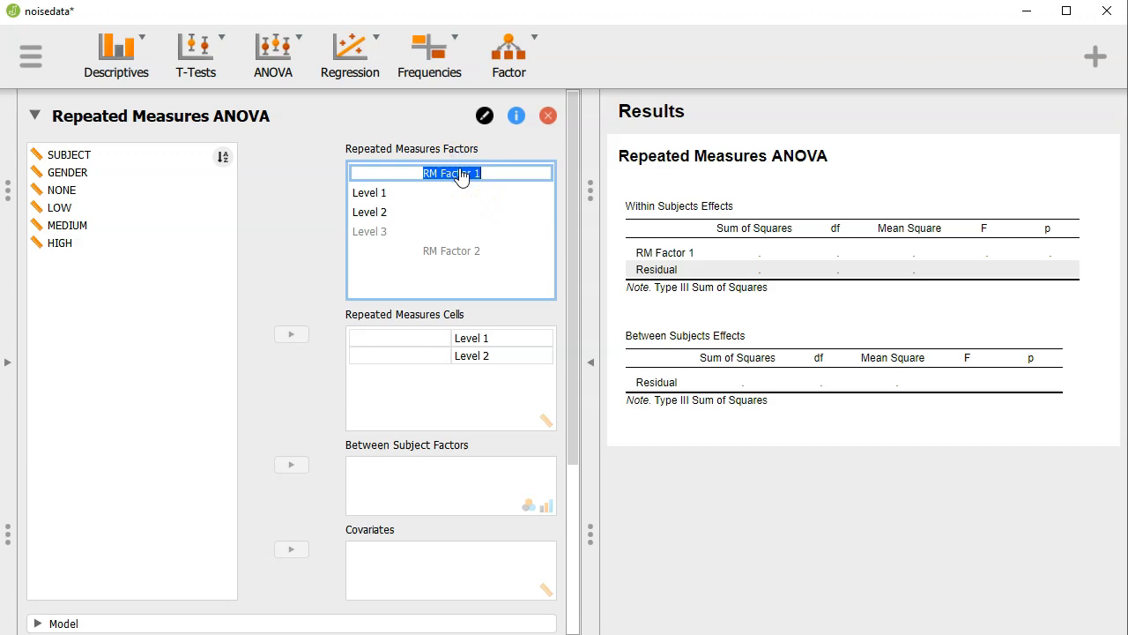
pyautogui.write('Noise Level')
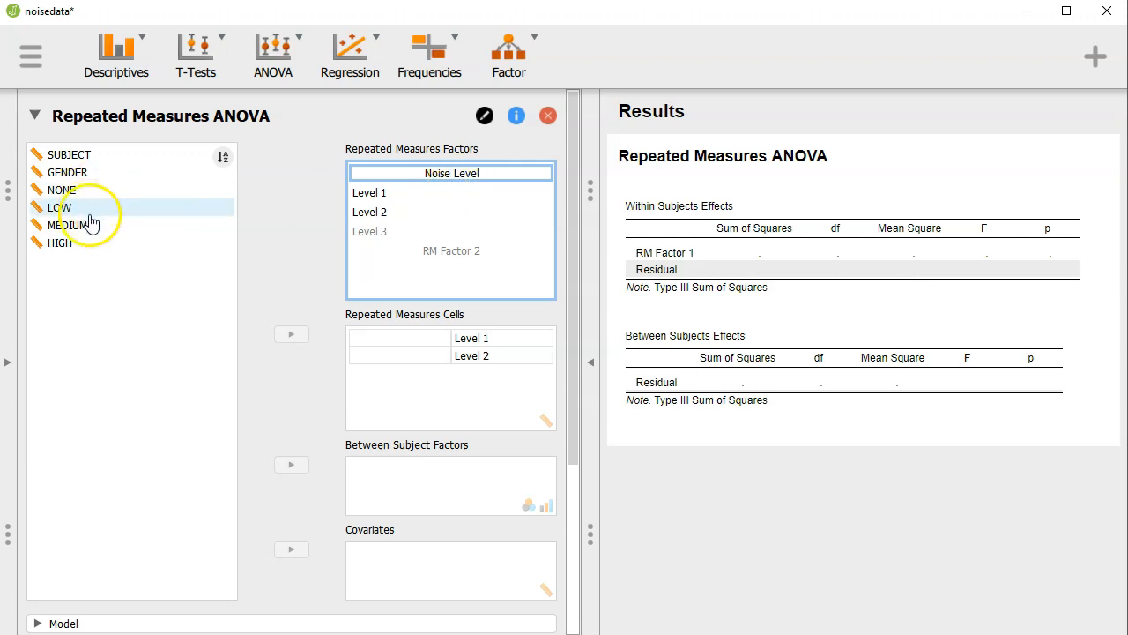
pyautogui.click(378, 195)
pyautogui.write('None')
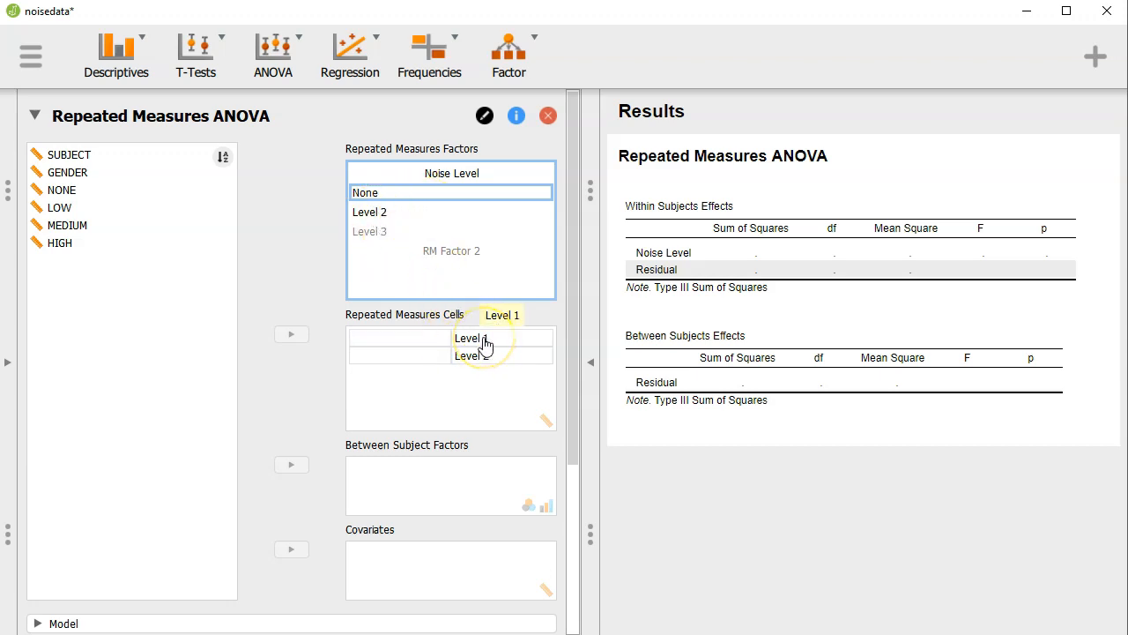
pyautogui.click(376, 217)
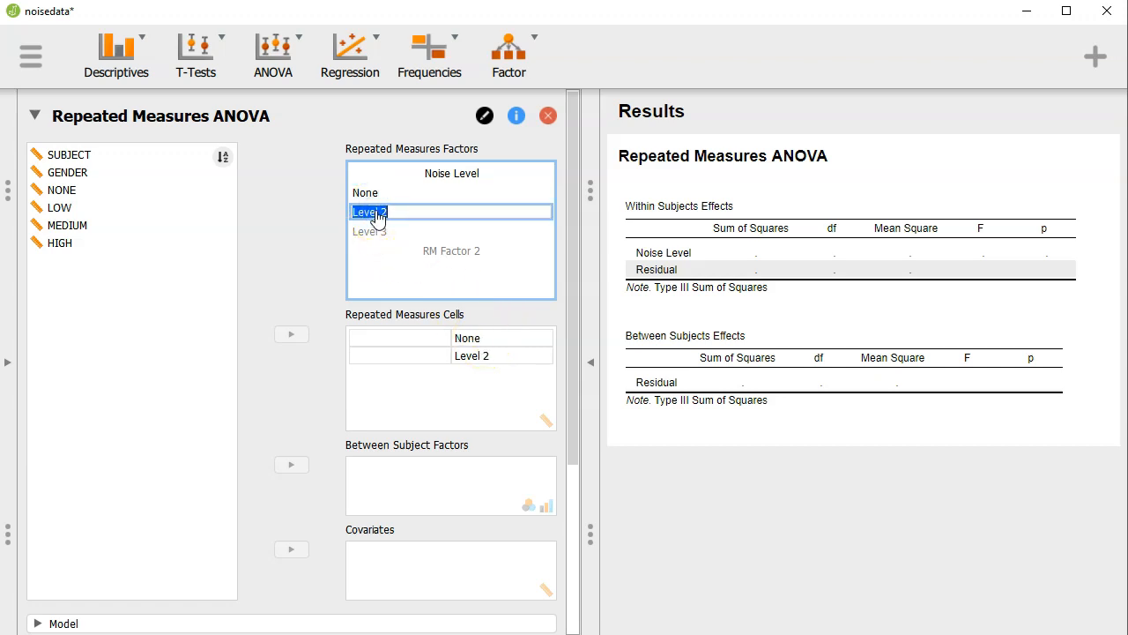
pyautogui.write('Low')
# Add Medium and High as the third and fourth levels of the Noise Level factor.
pyautogui.click(377, 232)
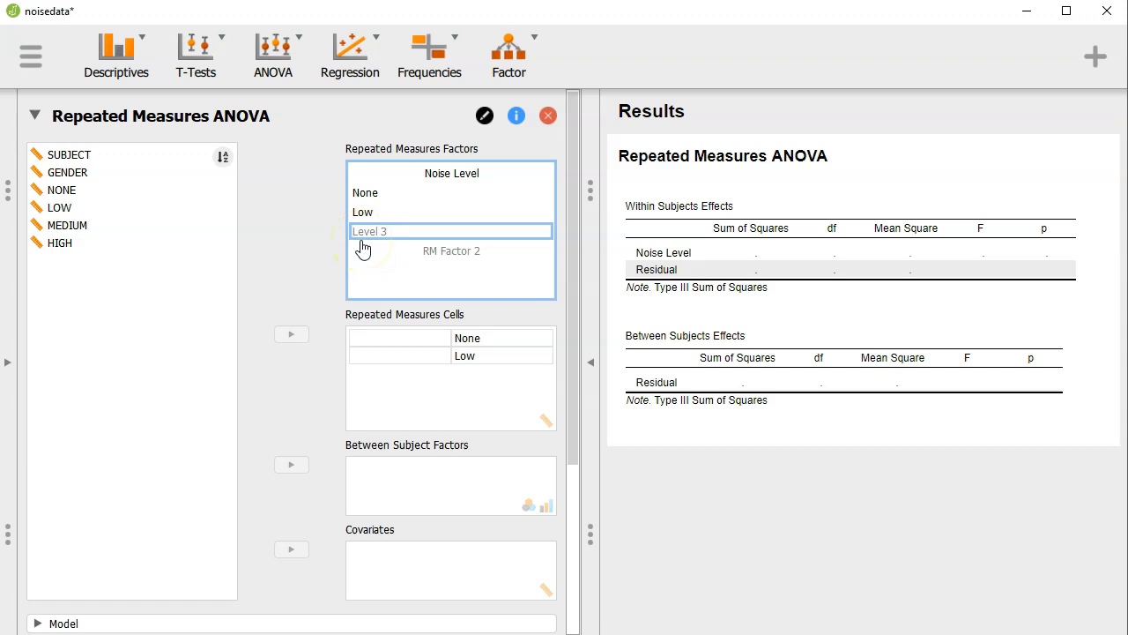
pyautogui.write('Medium')
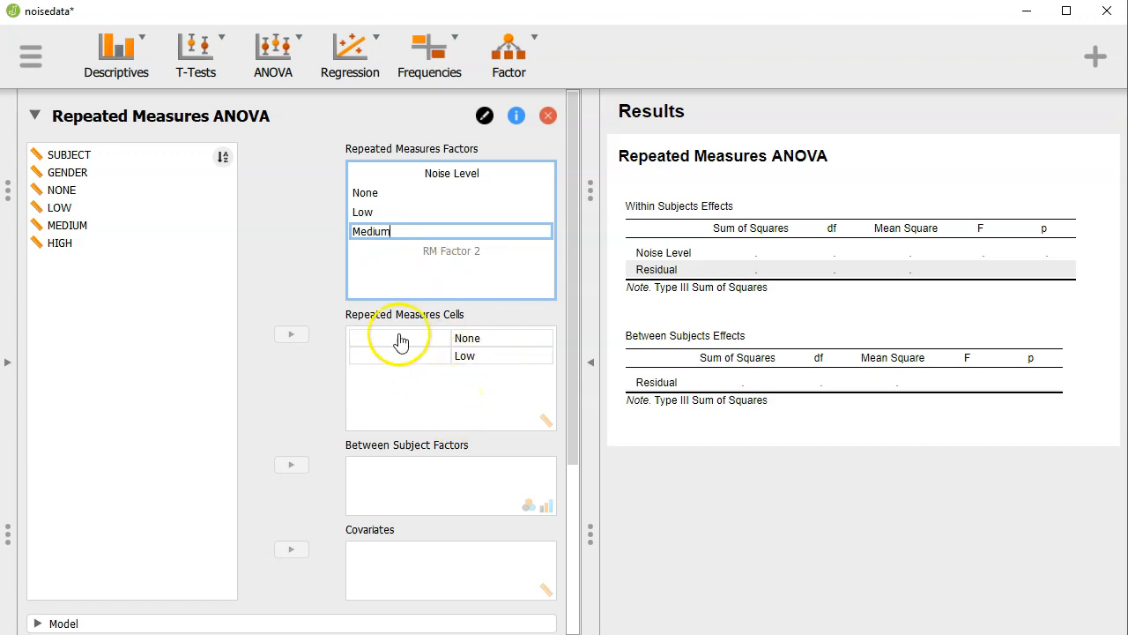
pyautogui.click(406, 267)
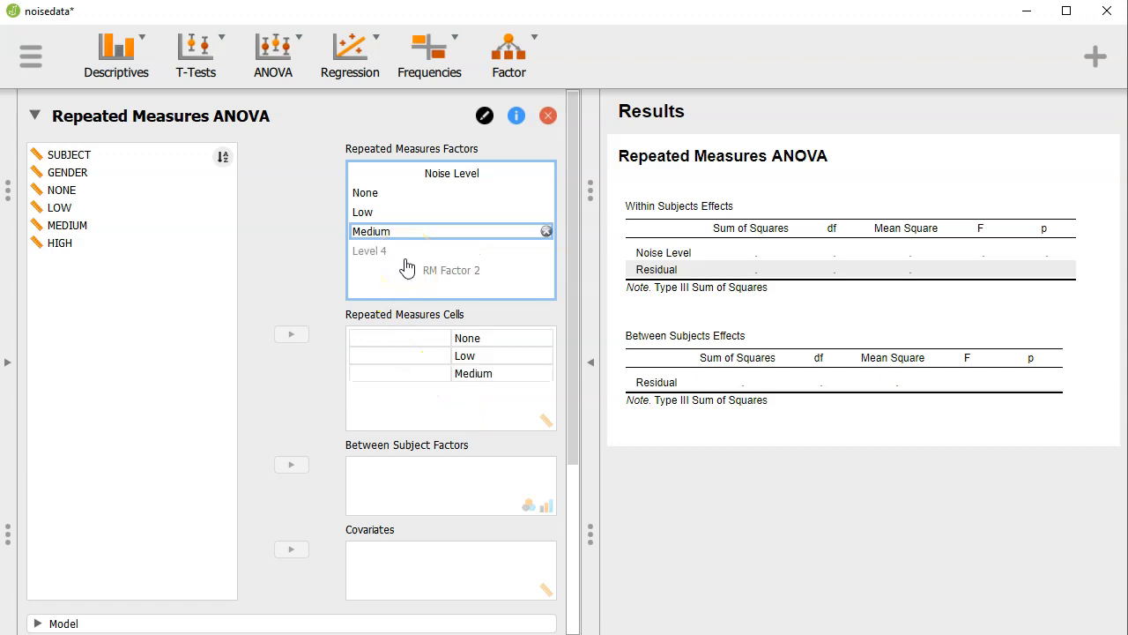
pyautogui.click(391, 251)
pyautogui.click(382, 253)
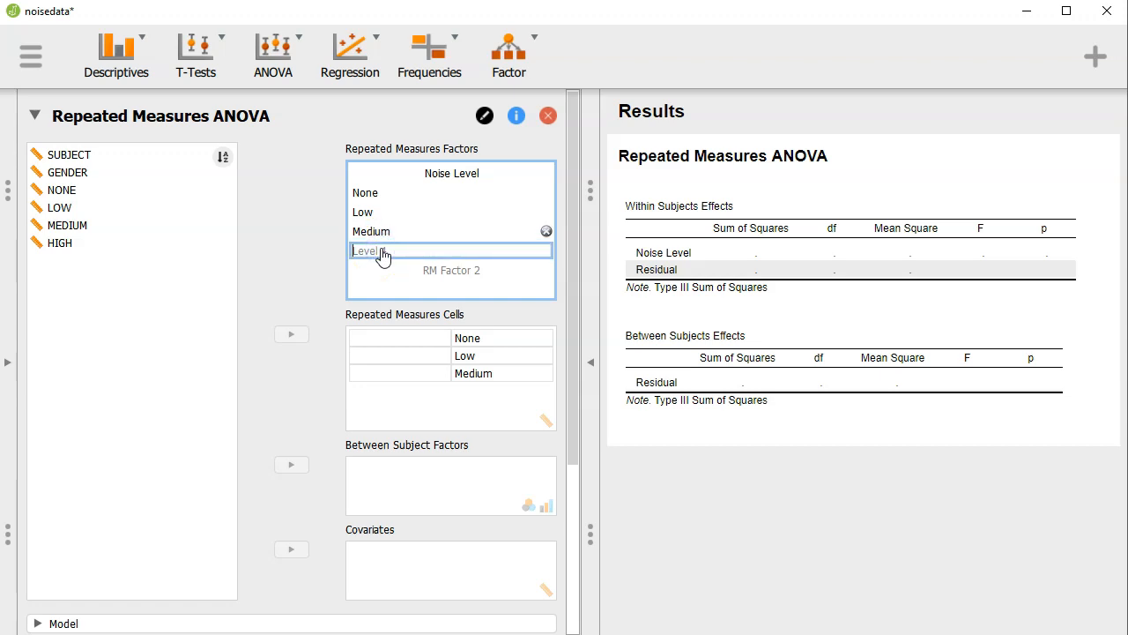
pyautogui.write('High')
pyautogui.press('Return')
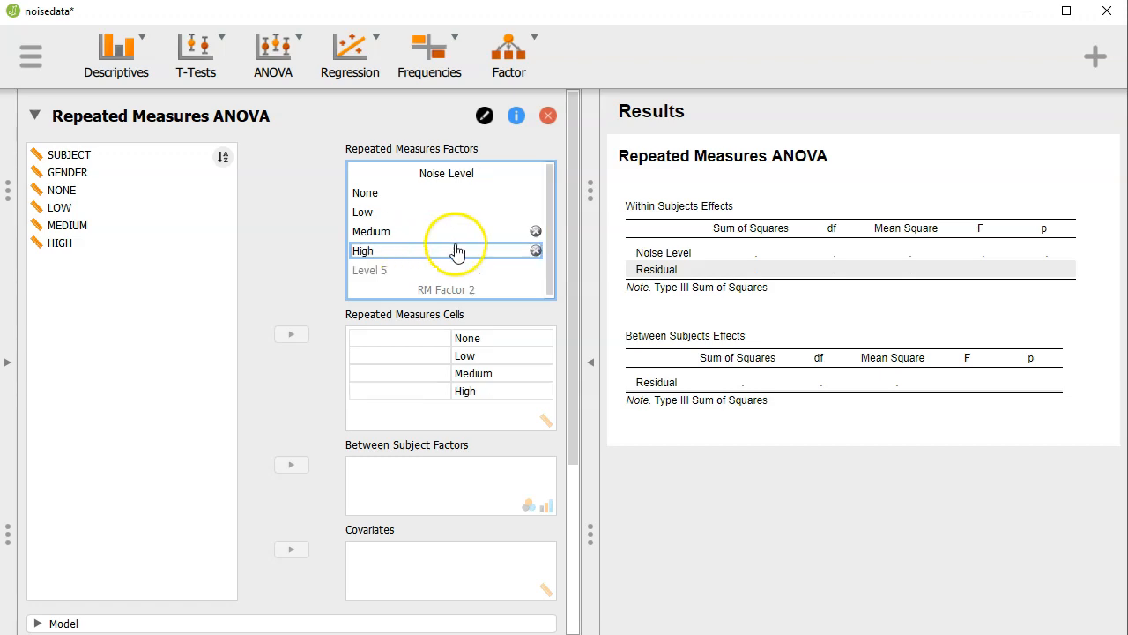
pyautogui.moveTo(553, 187); pyautogui.dragTo(558, 221)
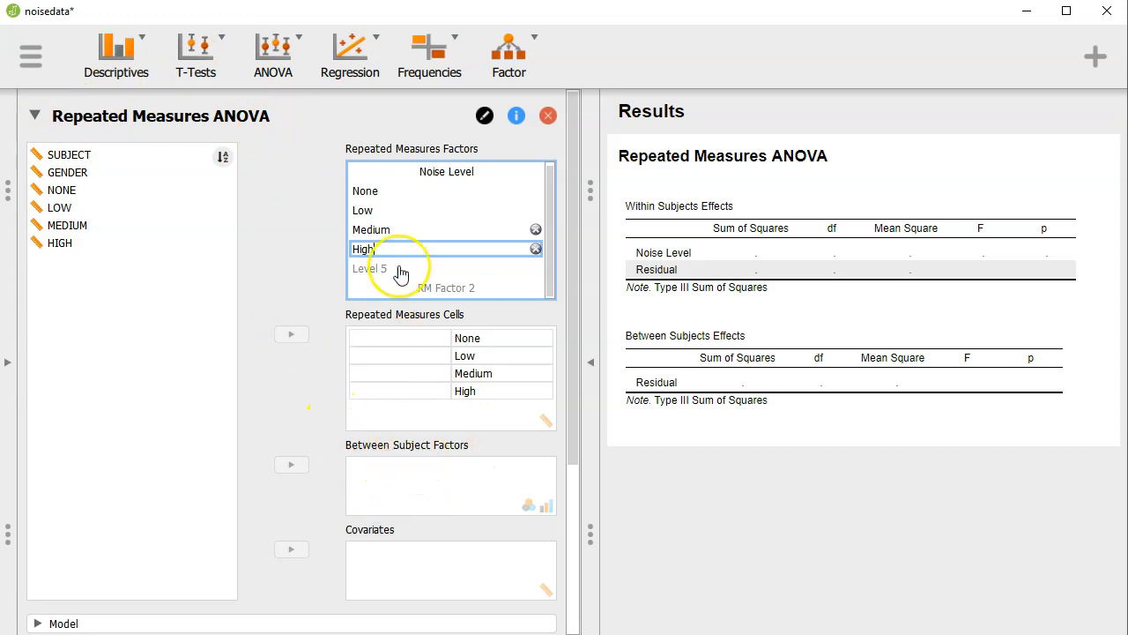
pyautogui.click(451, 151)
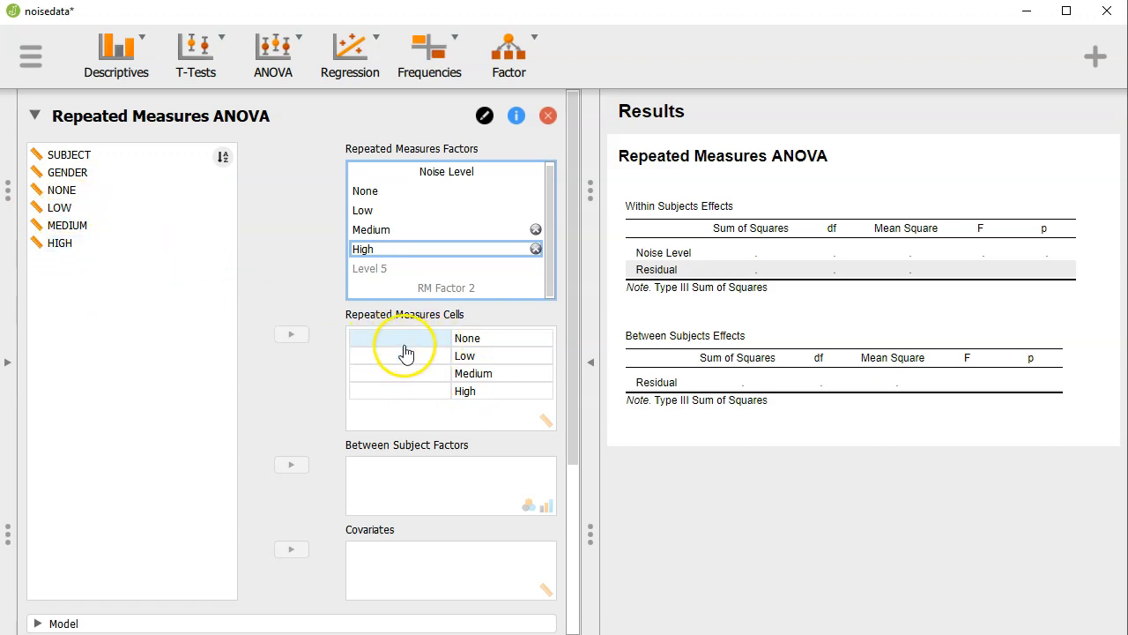
# Assign the variables NONE, LOW, MEDIUM and HIGH to the matching repeated measures cells.
pyautogui.click(61, 190)
pyautogui.click(293, 335)
pyautogui.click(75, 189)
pyautogui.click(293, 334)
pyautogui.click(107, 191)
pyautogui.click(293, 335)
pyautogui.click(75, 192)
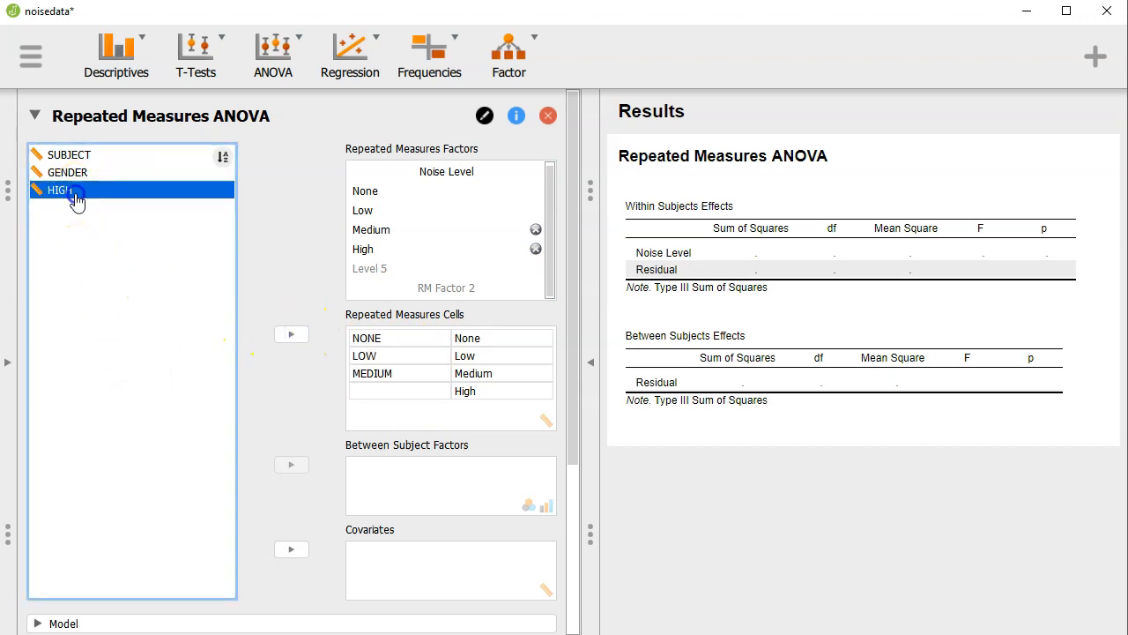
pyautogui.click(293, 335)
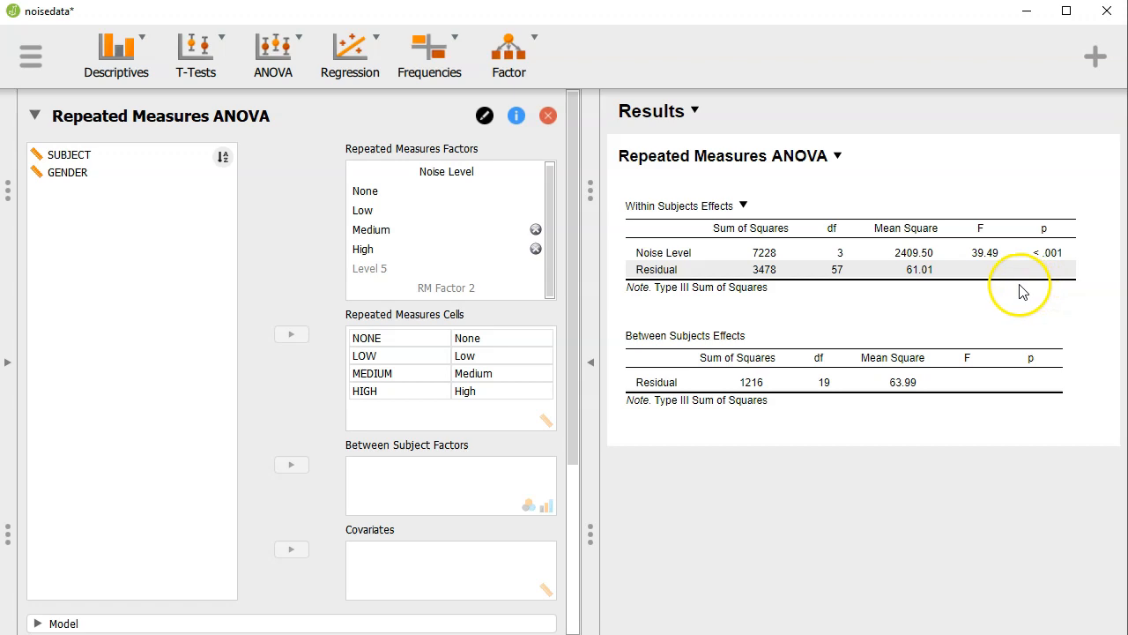
# Review the repeated measures setup, the further option sections and the available types of ANOVA analysis.
pyautogui.scroll(-5, 291, 333)
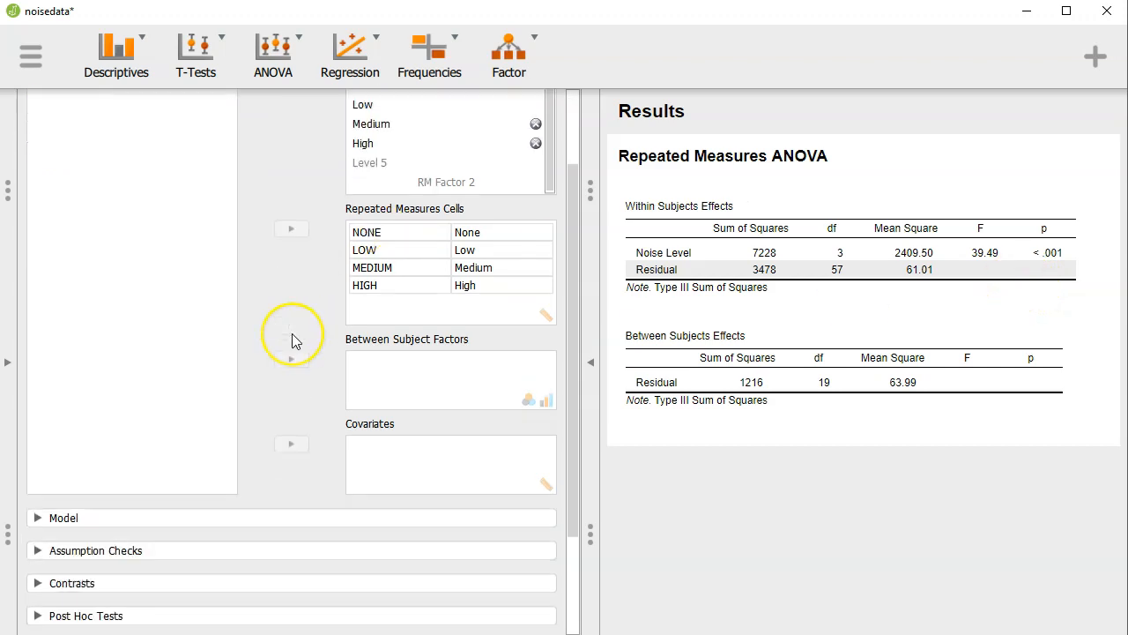
pyautogui.scroll(2, 292, 333)
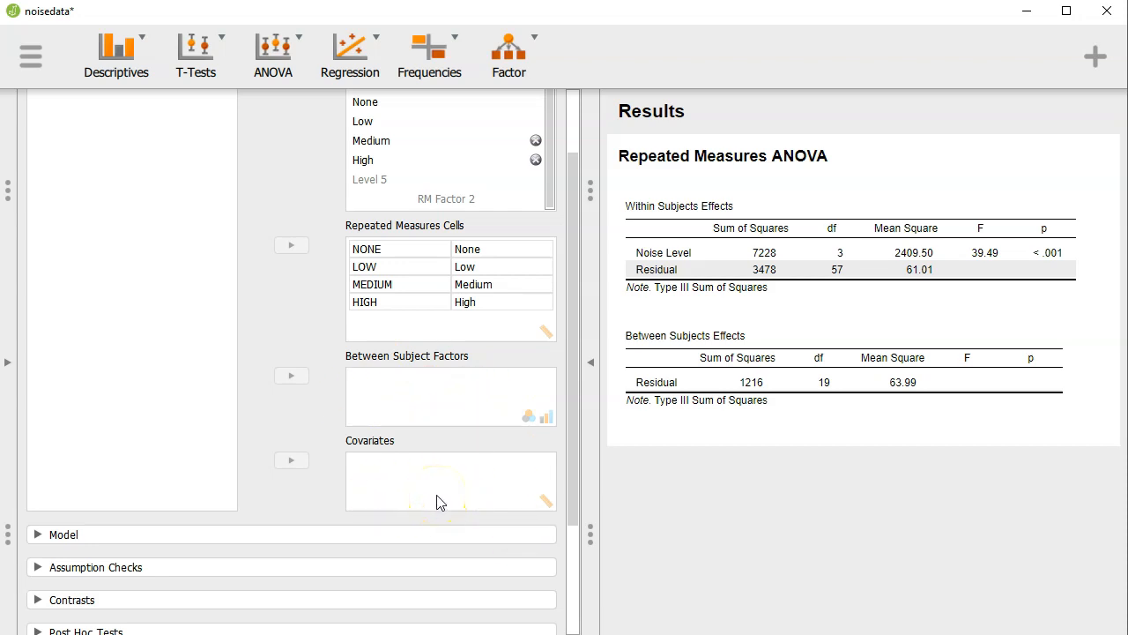
pyautogui.scroll(2, 440, 502)
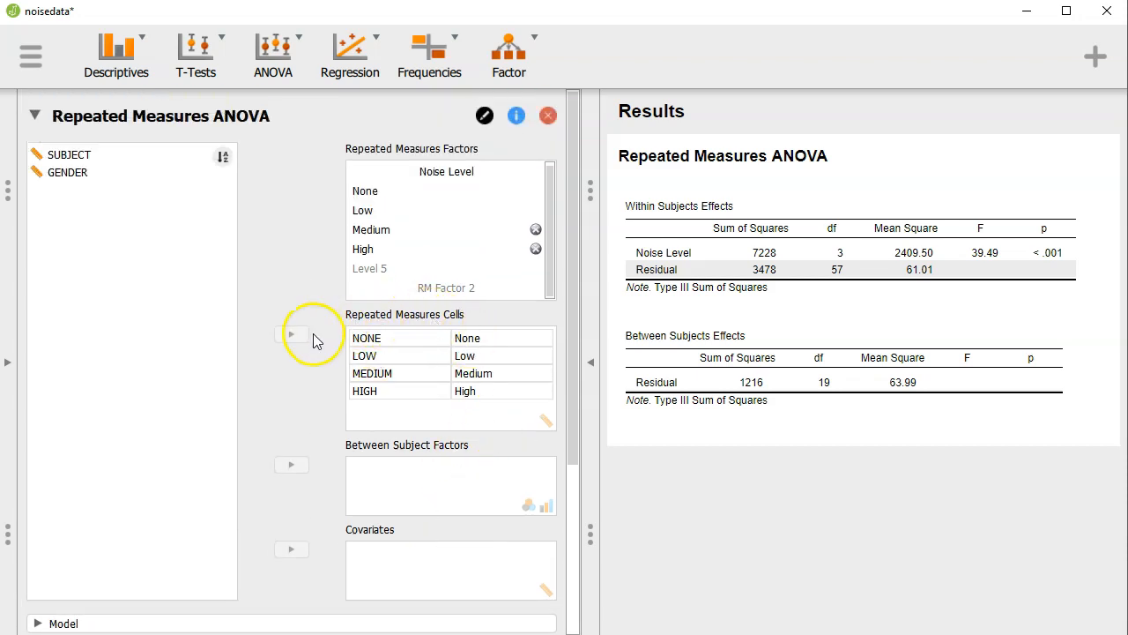
pyautogui.scroll(-3, 314, 341)
pyautogui.scroll(-1, 312, 333)
pyautogui.scroll(3, 312, 333)
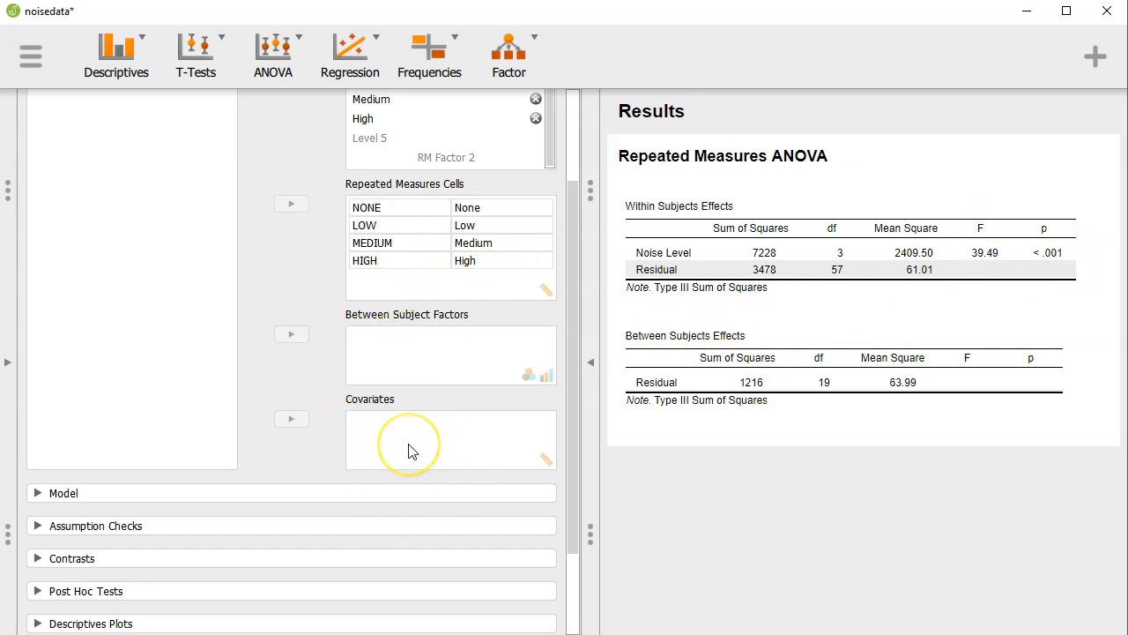
pyautogui.scroll(3, 318, 420)
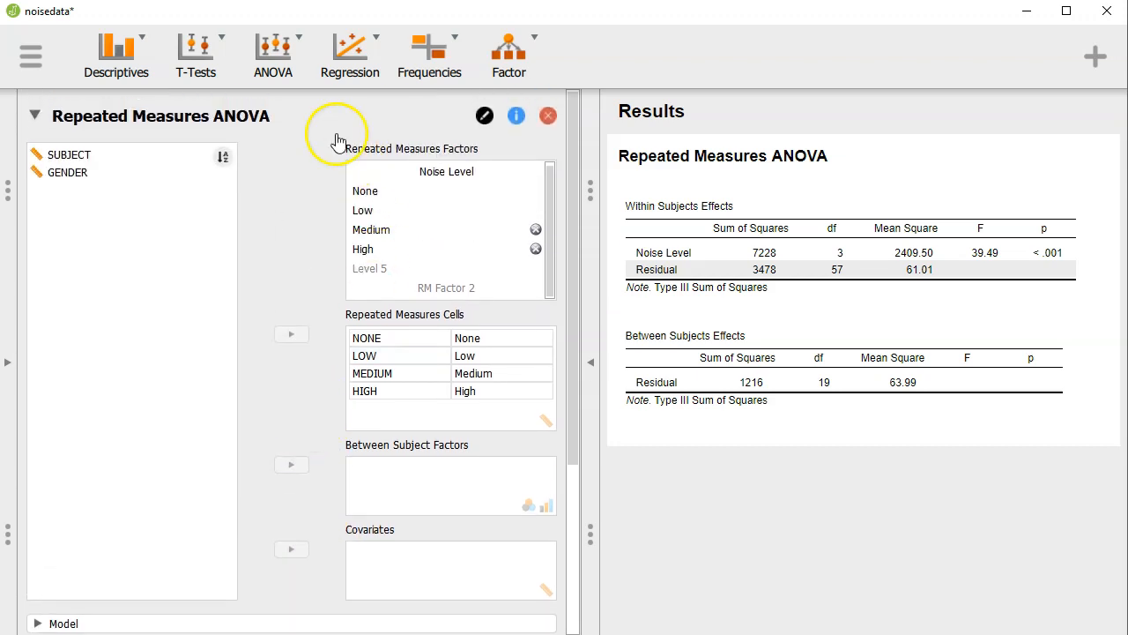
pyautogui.click(277, 63)
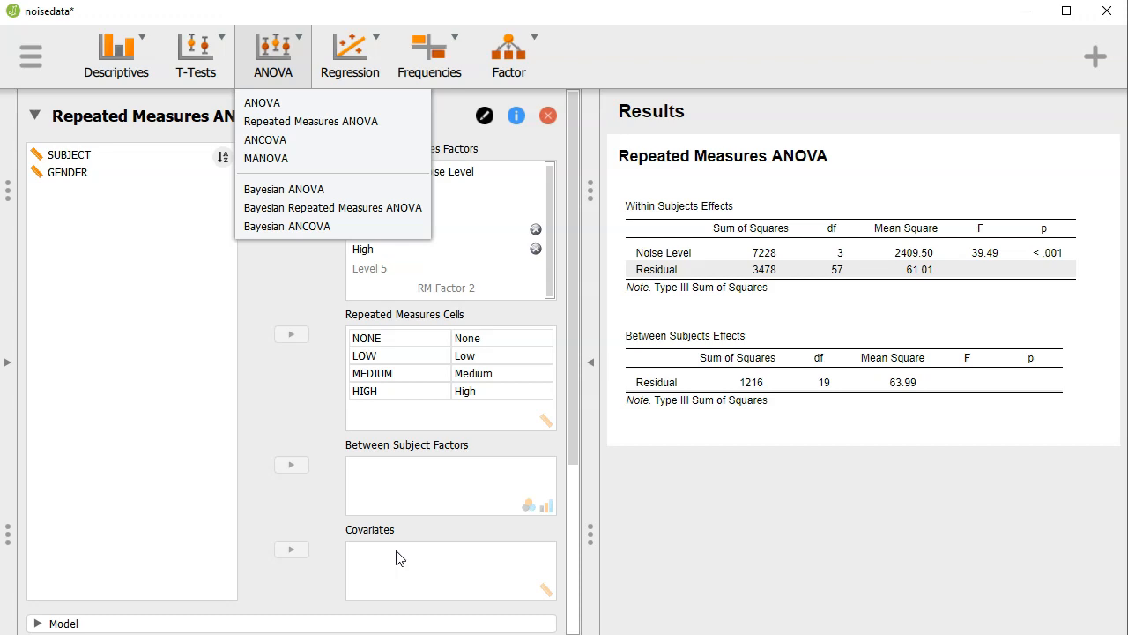
pyautogui.click(308, 382)
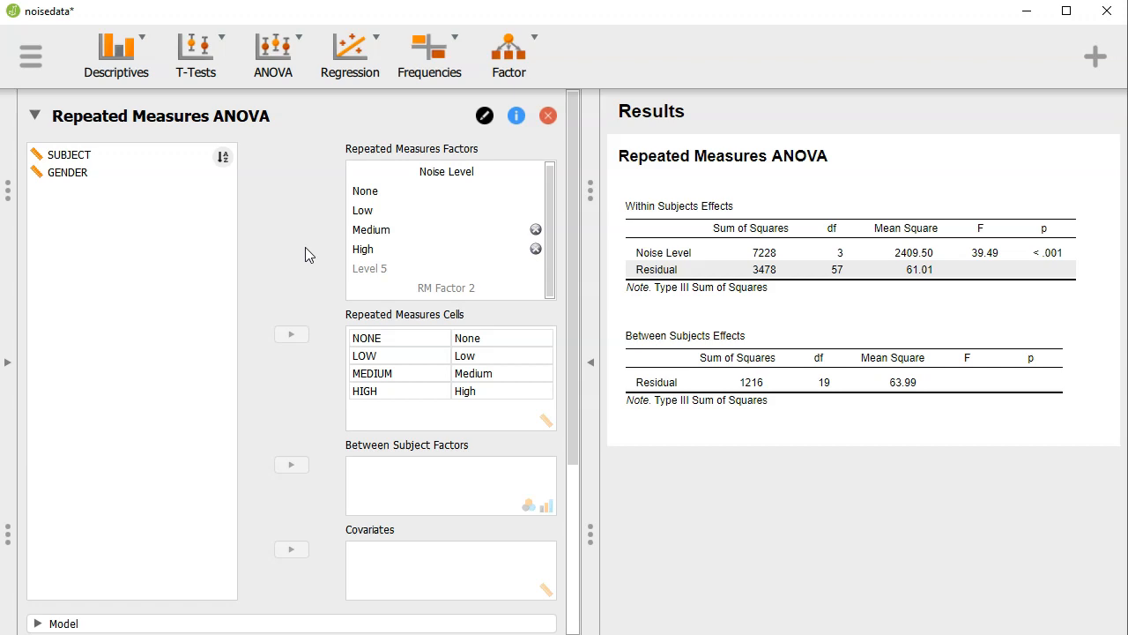
pyautogui.scroll(-4, 305, 247)
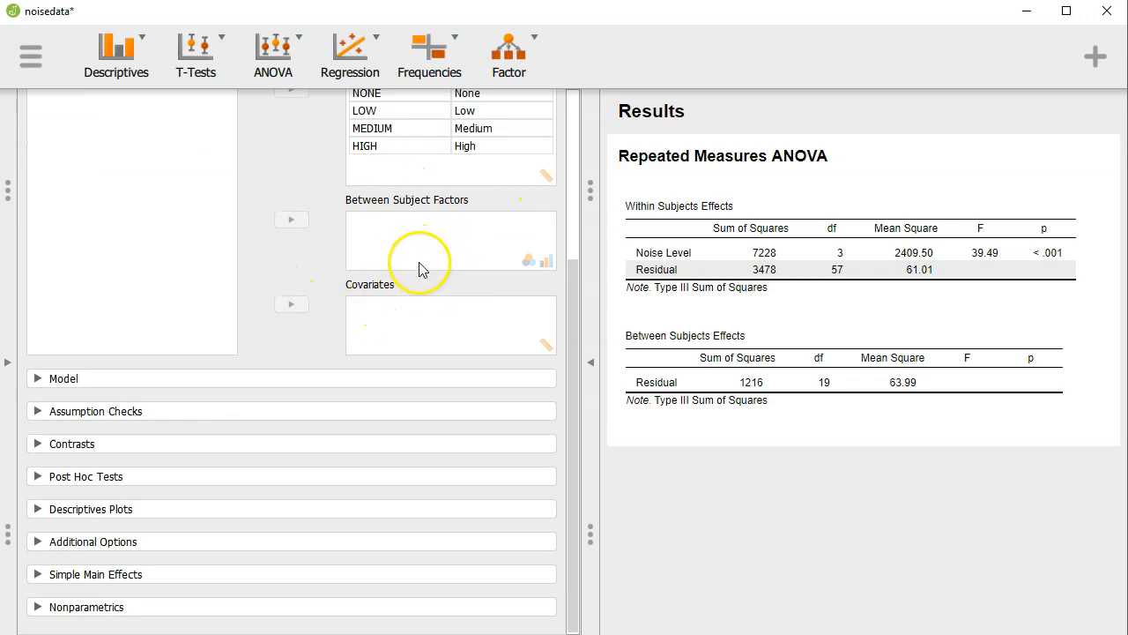
pyautogui.scroll(4, 420, 269)
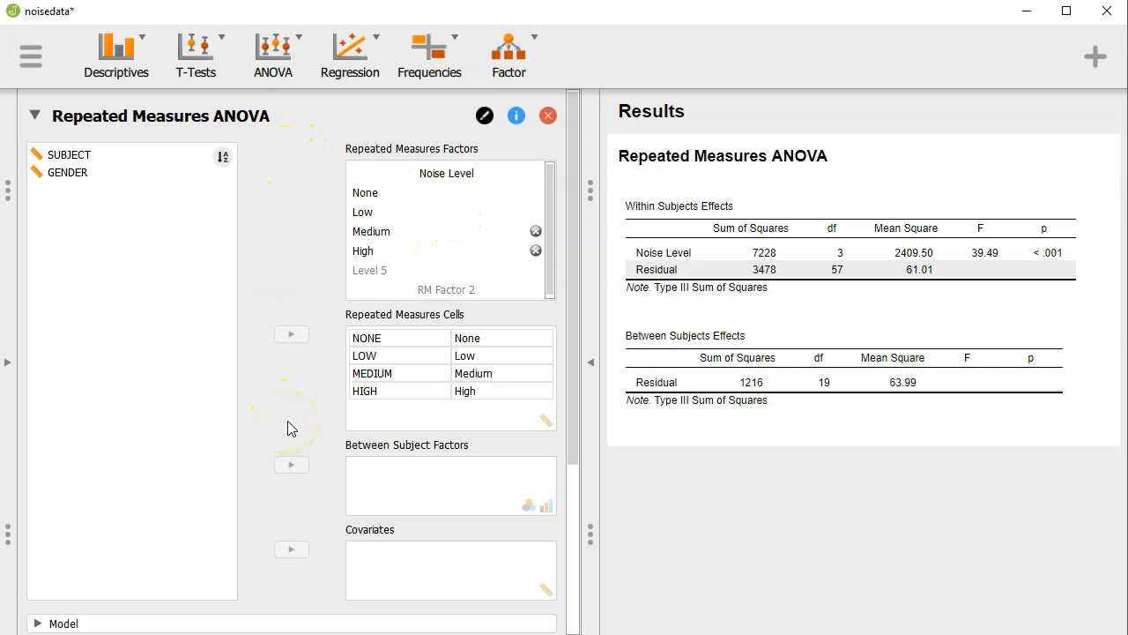
pyautogui.scroll(-4, 289, 425)
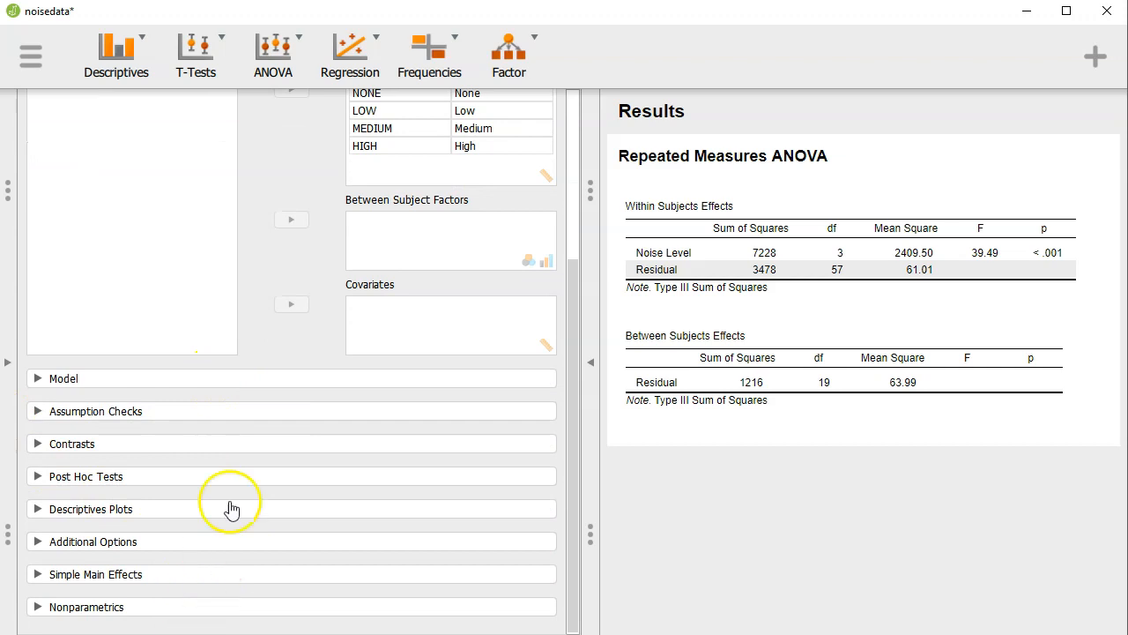
# Expand the Model section and examine its model terms and the available sum of squares types.
pyautogui.click(247, 382)
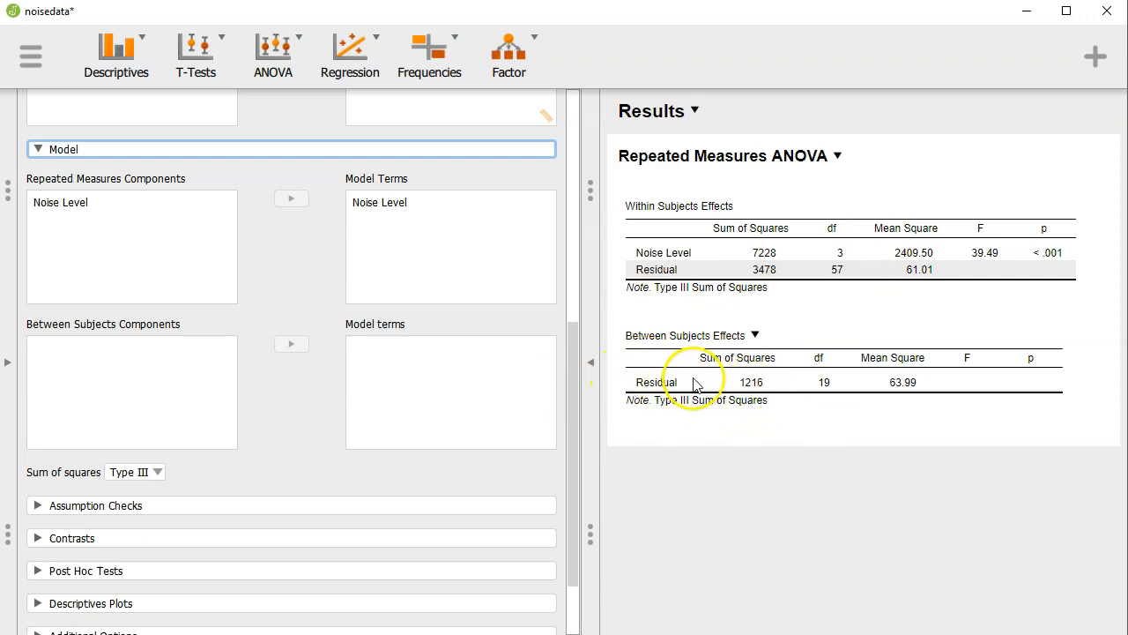
pyautogui.scroll(10, 528, 414)
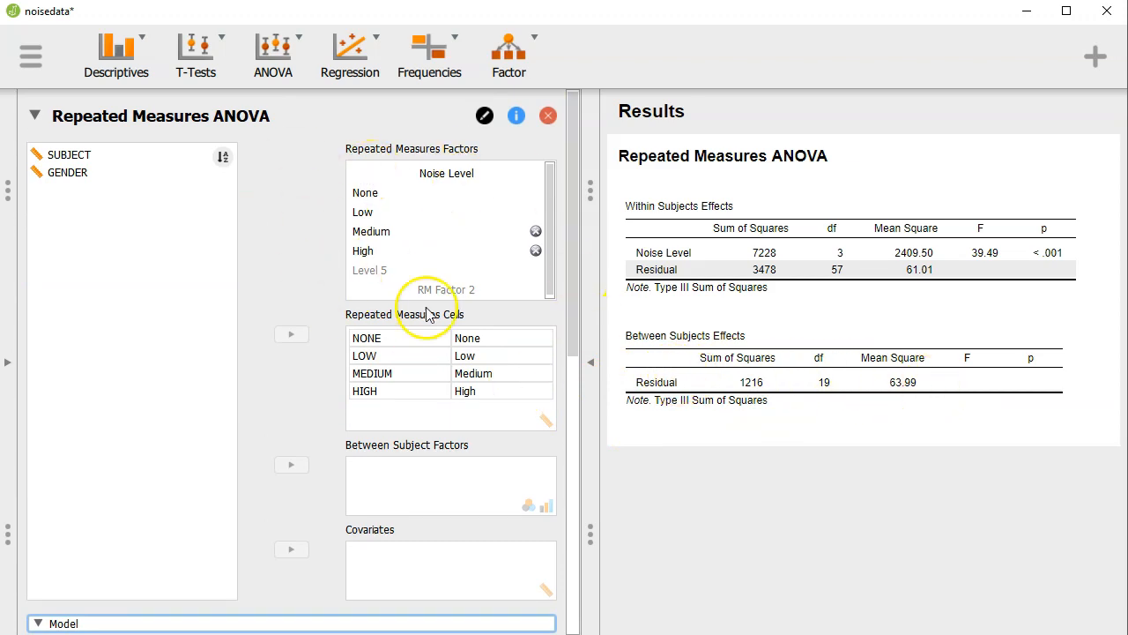
pyautogui.moveTo(568, 208); pyautogui.dragTo(561, 451)
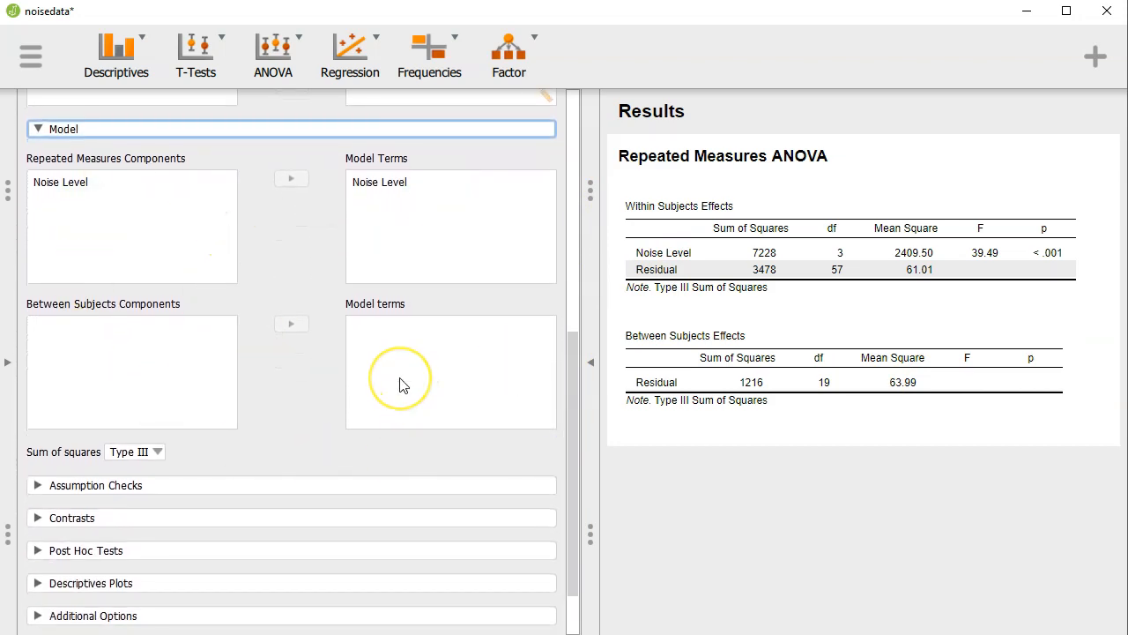
pyautogui.click(146, 458)
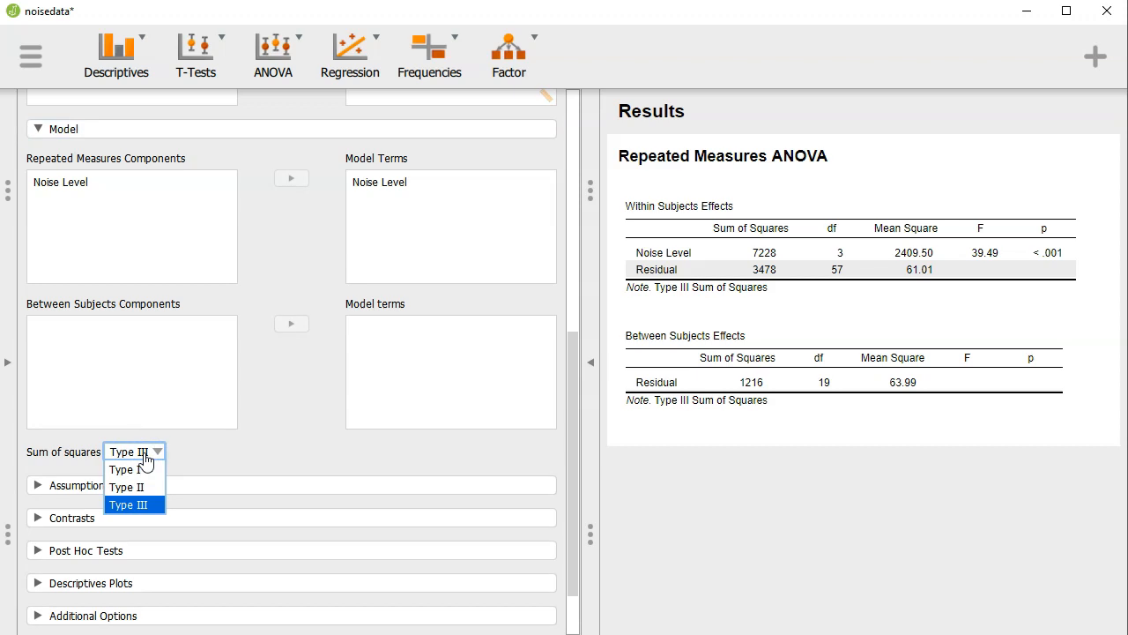
pyautogui.click(227, 463)
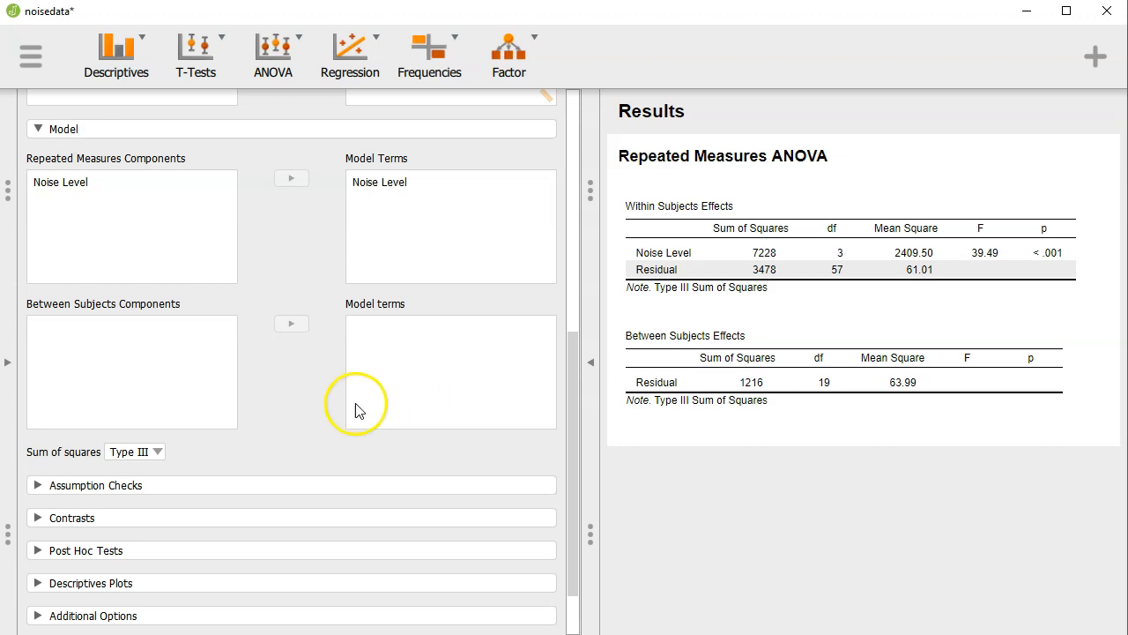
# Collapse the Model section and expand the Assumption Checks section of the repeated measures ANOVA.
pyautogui.click(227, 134)
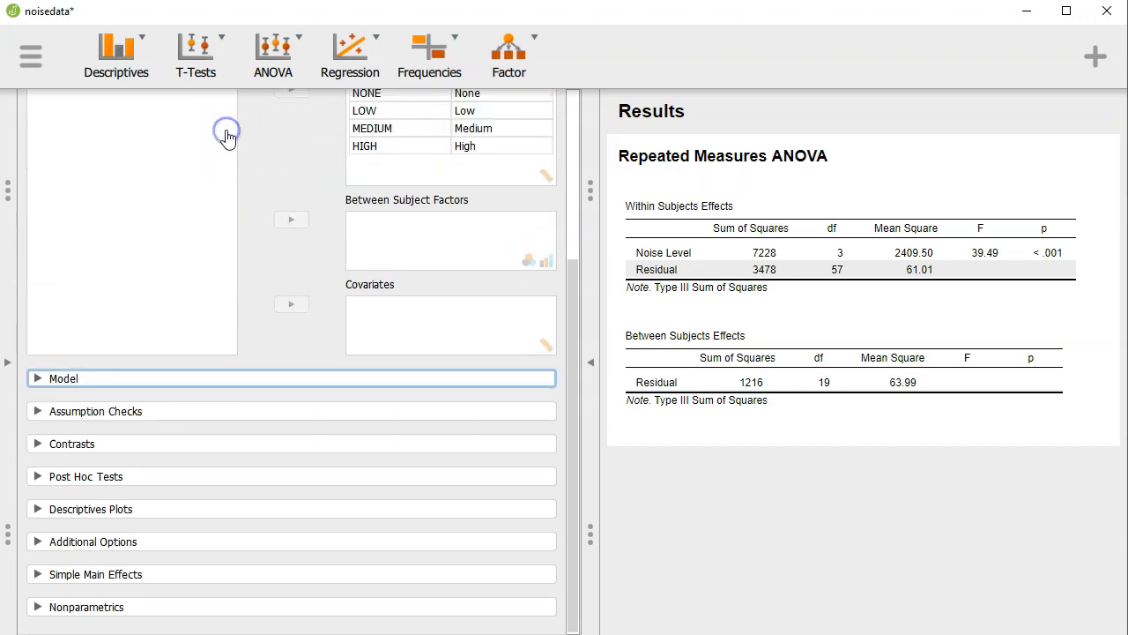
pyautogui.click(285, 417)
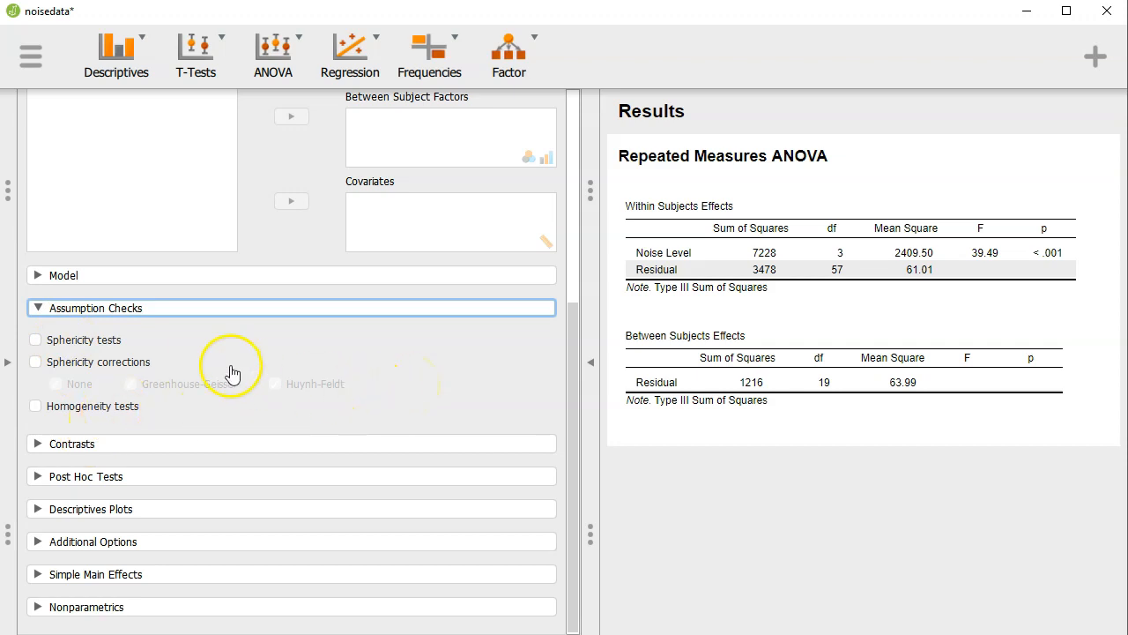
# Try the homogeneity tests without a between subjects factor and switch them off again.
pyautogui.click(102, 407)
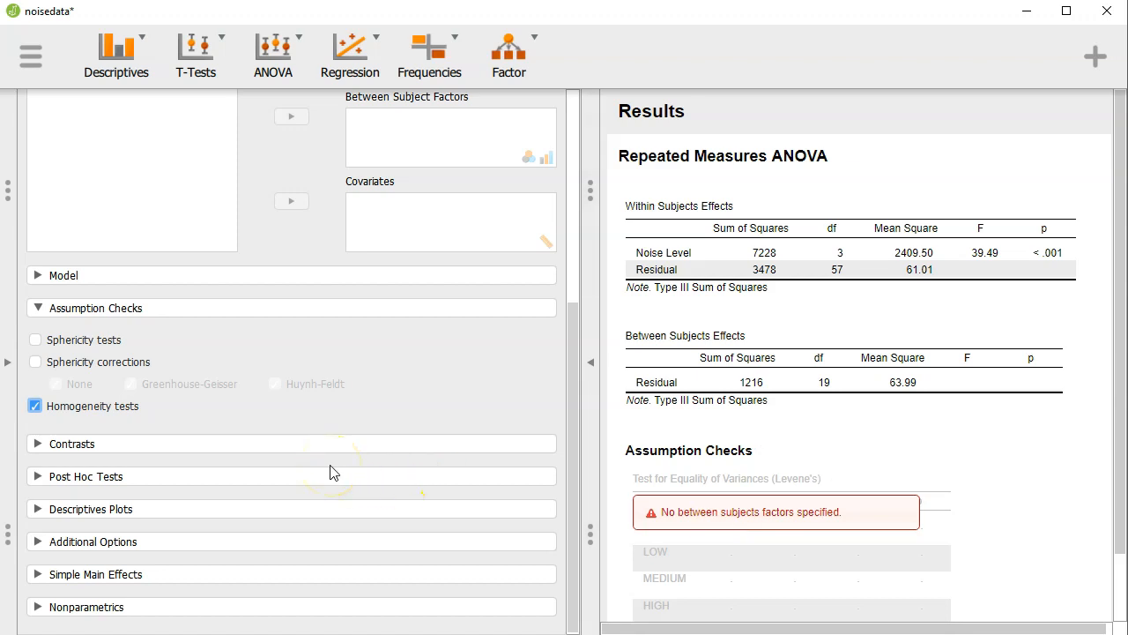
pyautogui.click(77, 412)
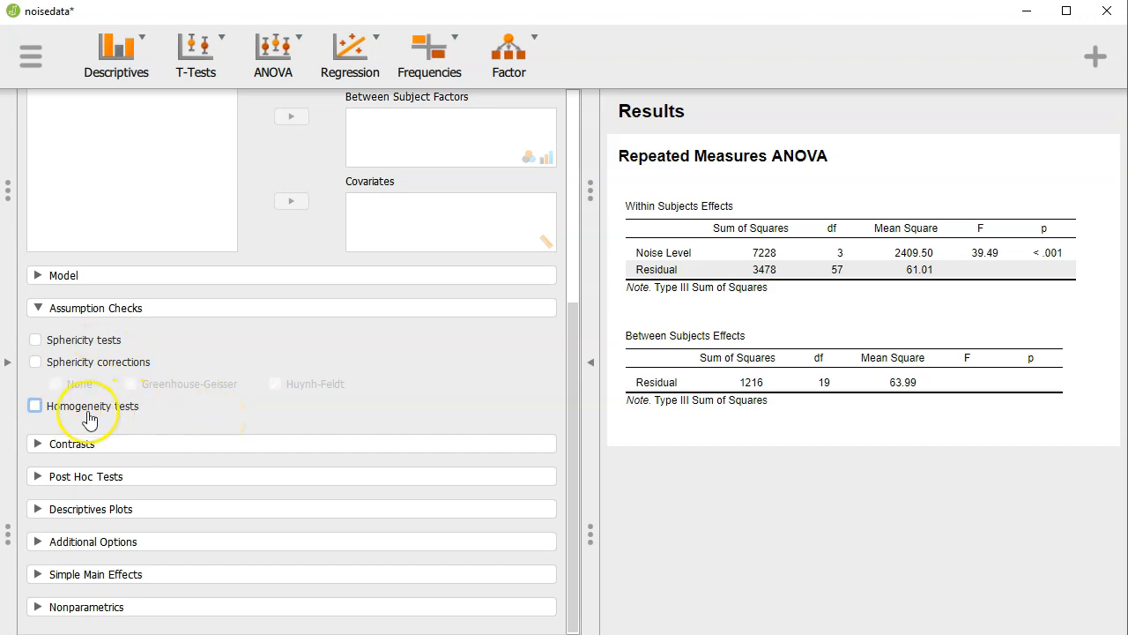
pyautogui.scroll(1, 351, 390)
pyautogui.scroll(3, 344, 353)
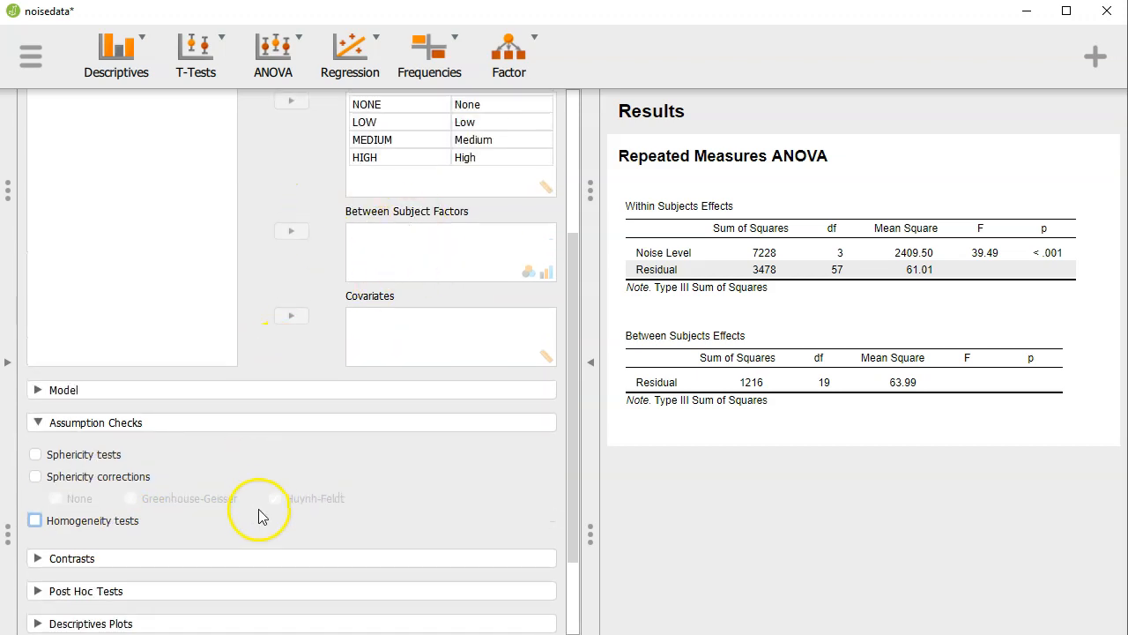
pyautogui.scroll(-3, 194, 480)
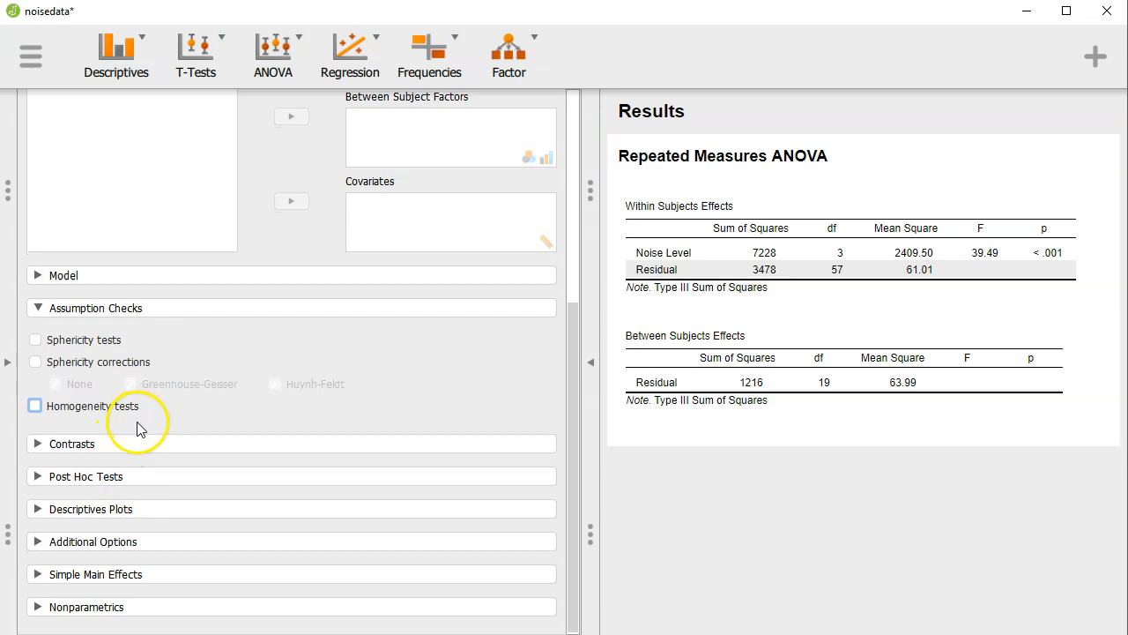
# Enable the sphericity tests for Noise Level and review the test against the repeated measures factor setup.
pyautogui.click(92, 339)
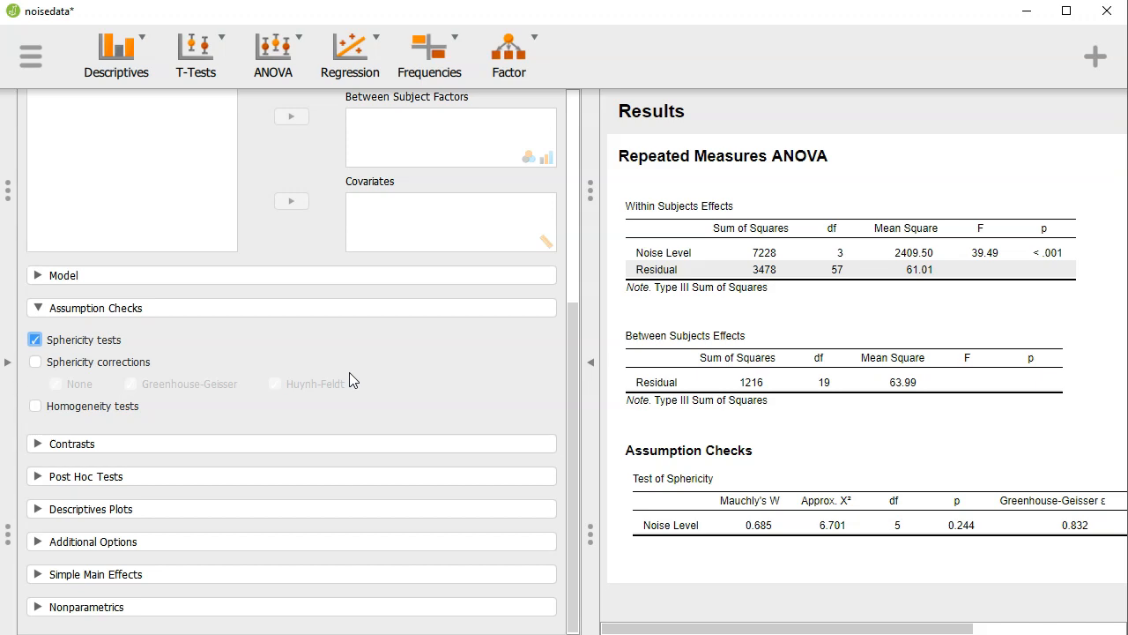
pyautogui.scroll(10, 349, 371)
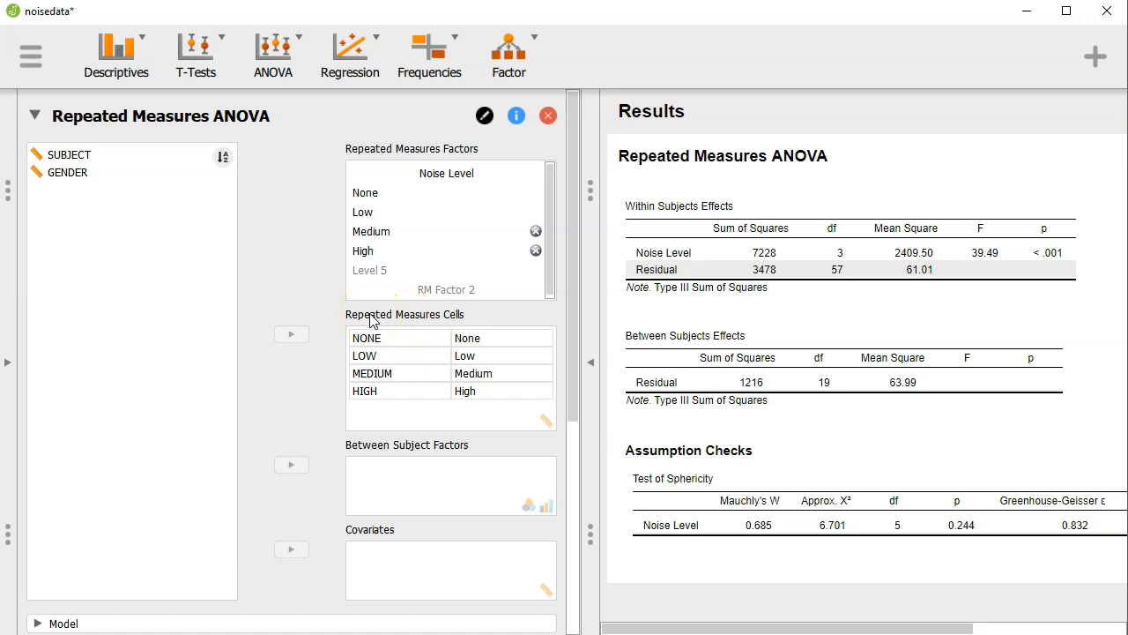
pyautogui.scroll(-5, 331, 317)
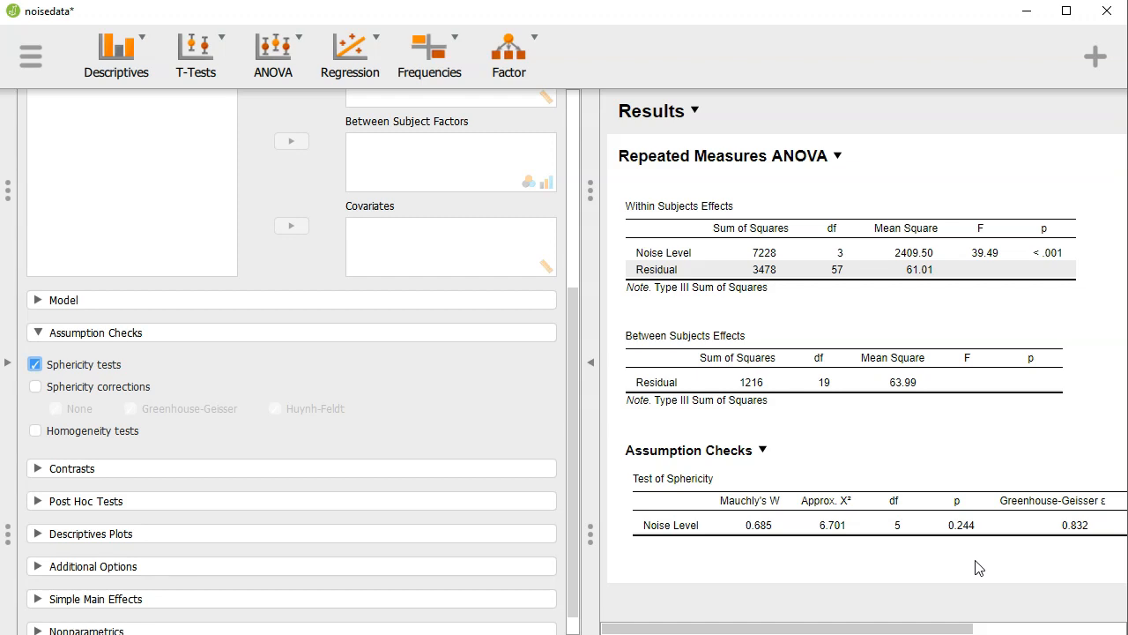
# Try the sphericity corrections None, Greenhouse-Geisser and Huynh-Feldt, compare their within subjects results, and switch the corrections off again.
pyautogui.click(99, 389)
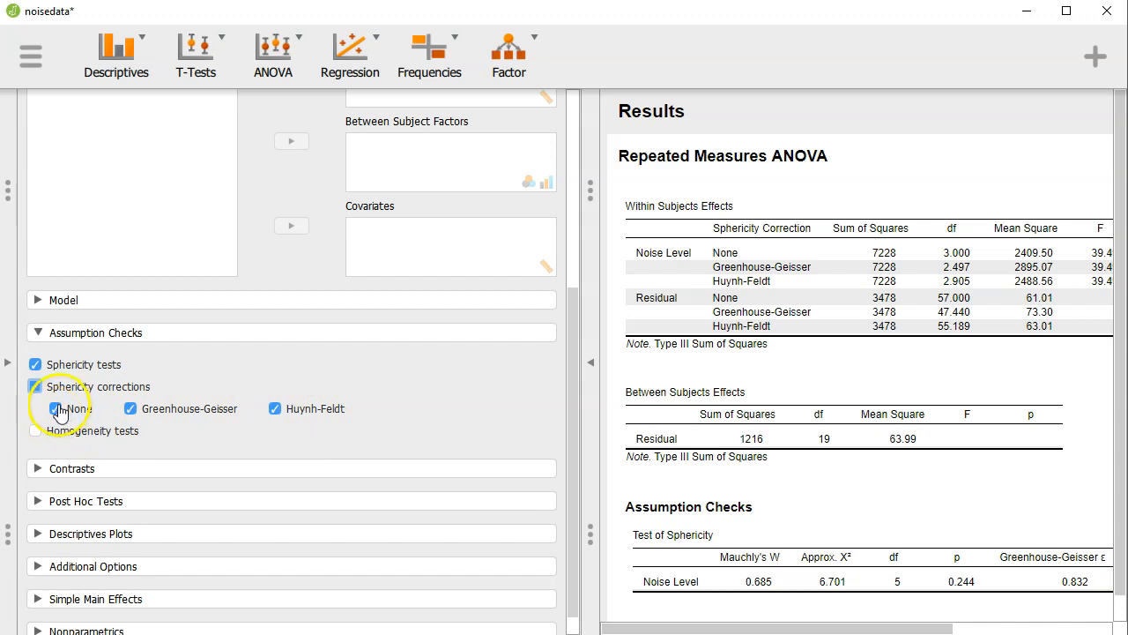
pyautogui.moveTo(867, 629); pyautogui.dragTo(999, 626)
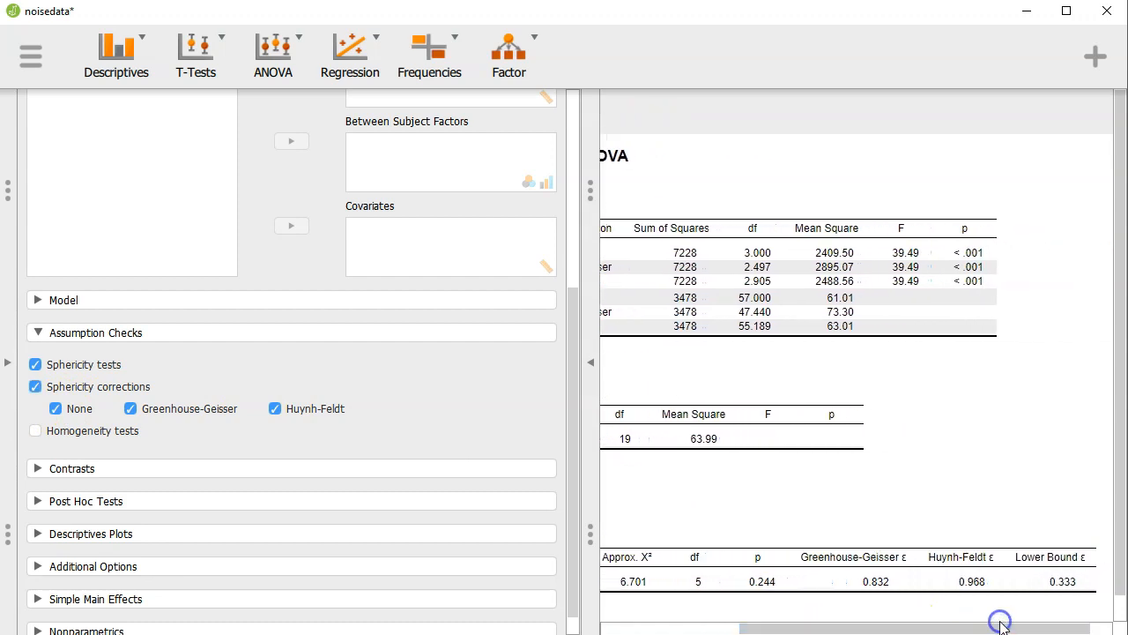
pyautogui.scroll(-1, 788, 516)
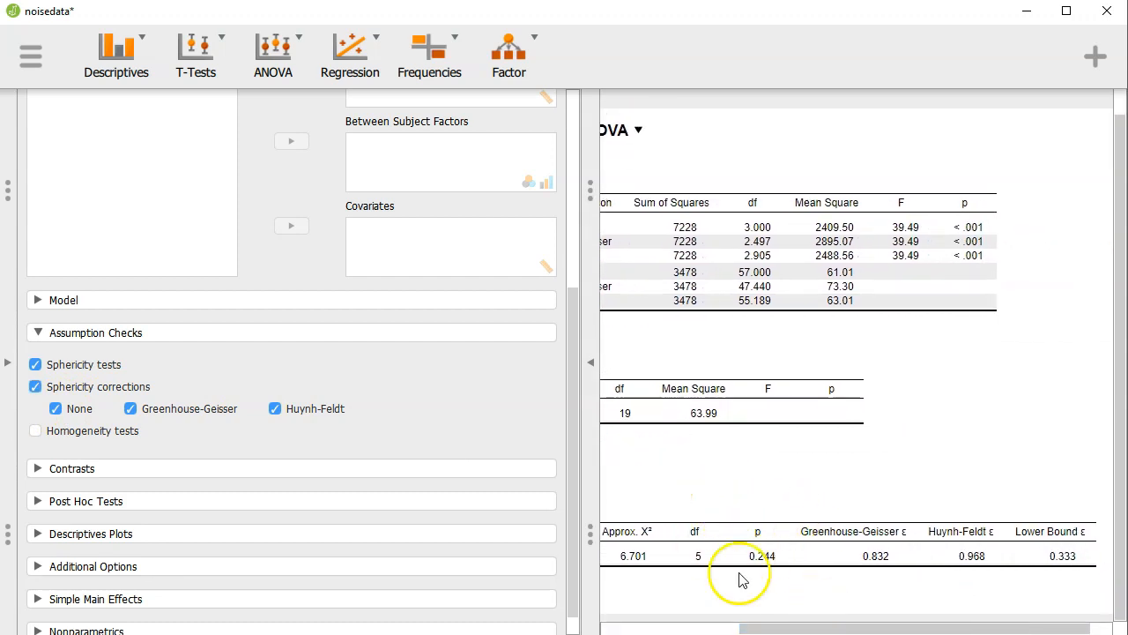
pyautogui.moveTo(869, 626); pyautogui.dragTo(748, 625)
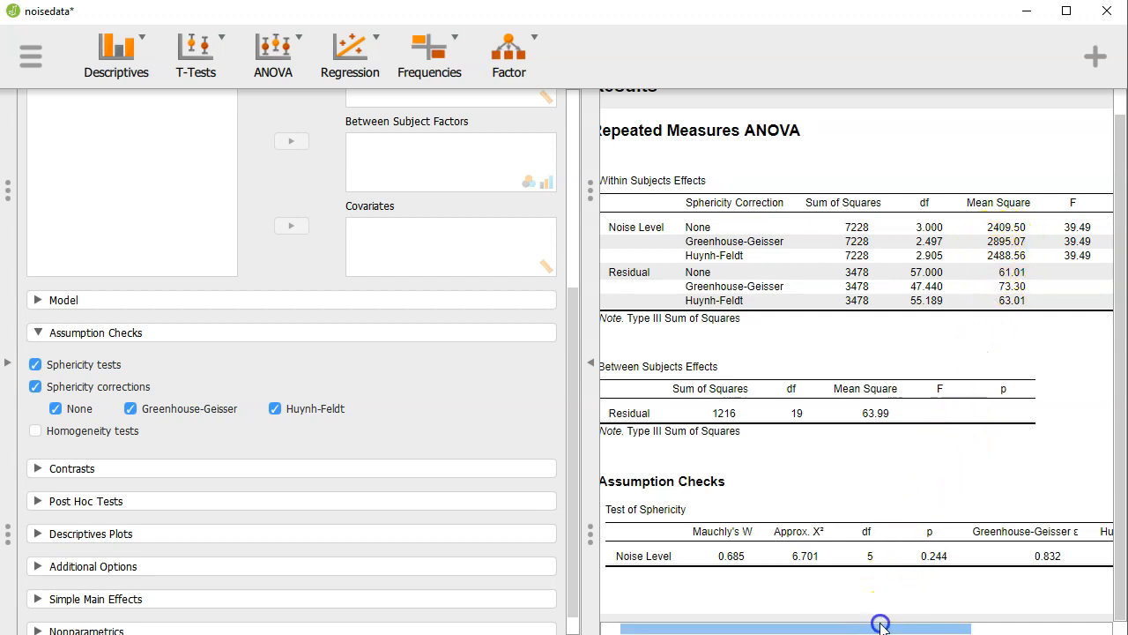
pyautogui.moveTo(882, 627); pyautogui.dragTo(951, 627)
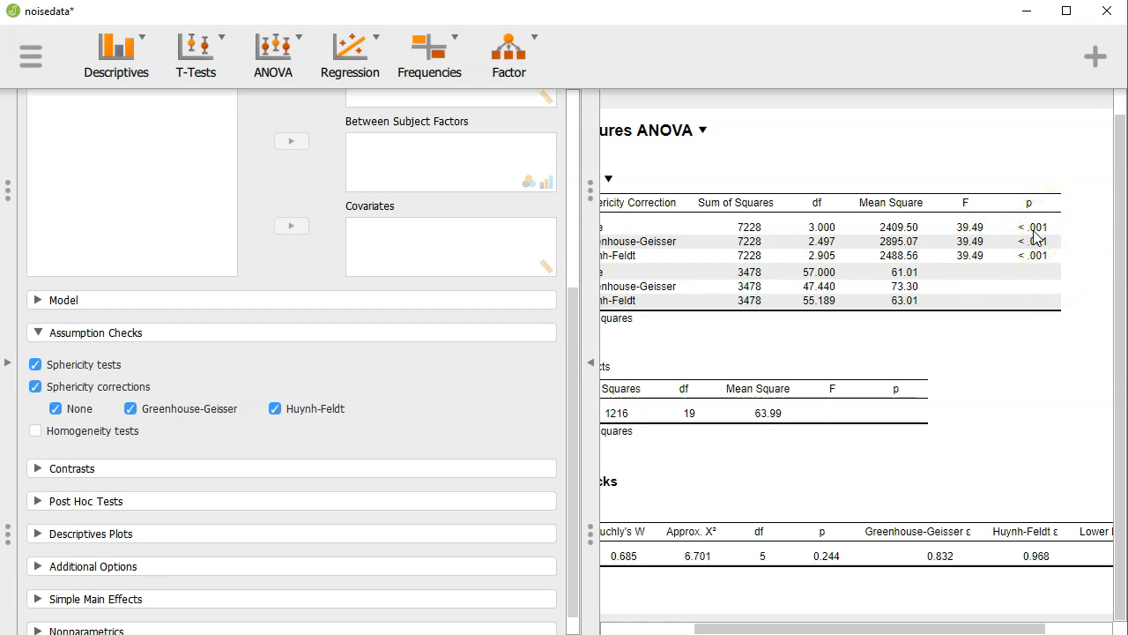
pyautogui.moveTo(870, 628); pyautogui.dragTo(779, 627)
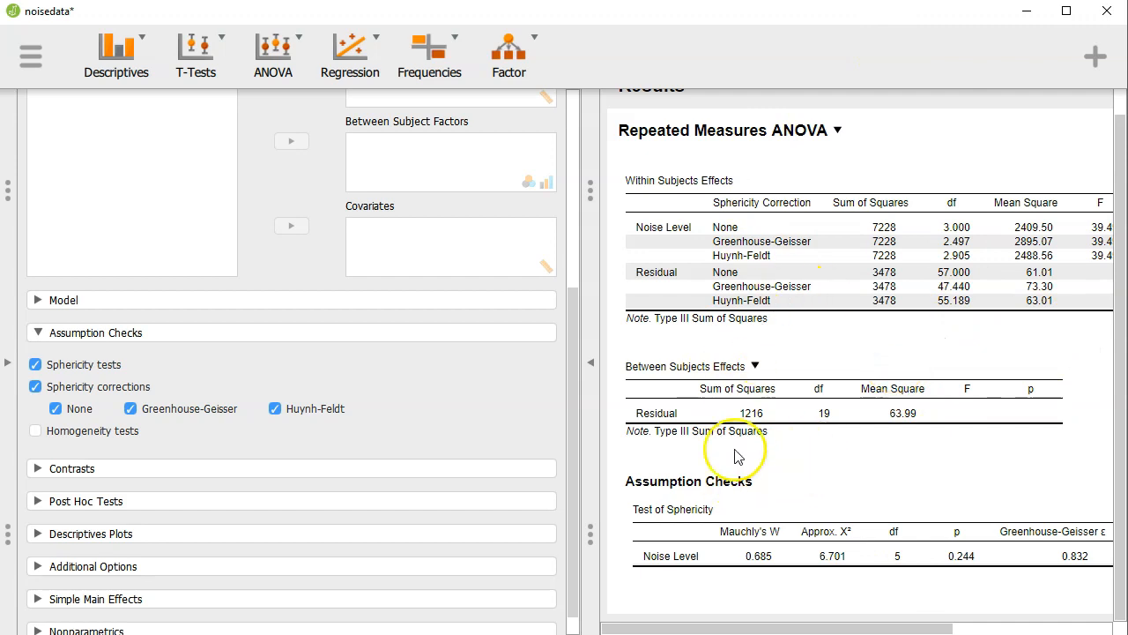
pyautogui.click(34, 386)
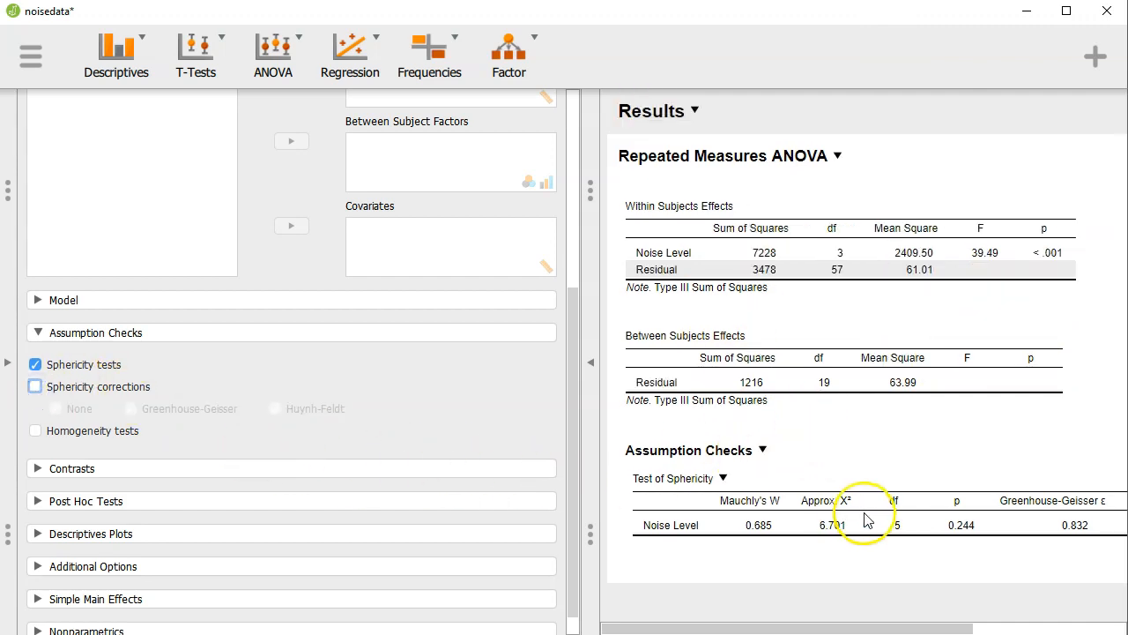
# Close the Assumption Checks section and examine the contrast setting offered for the Noise Level factor.
pyautogui.scroll(-1, 379, 352)
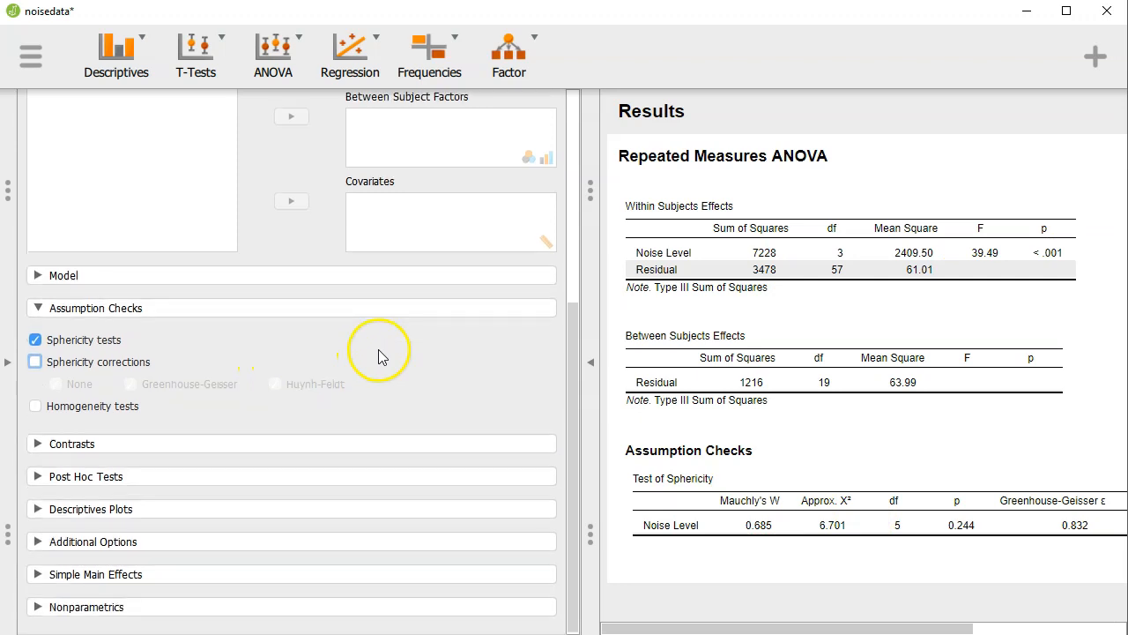
pyautogui.click(145, 307)
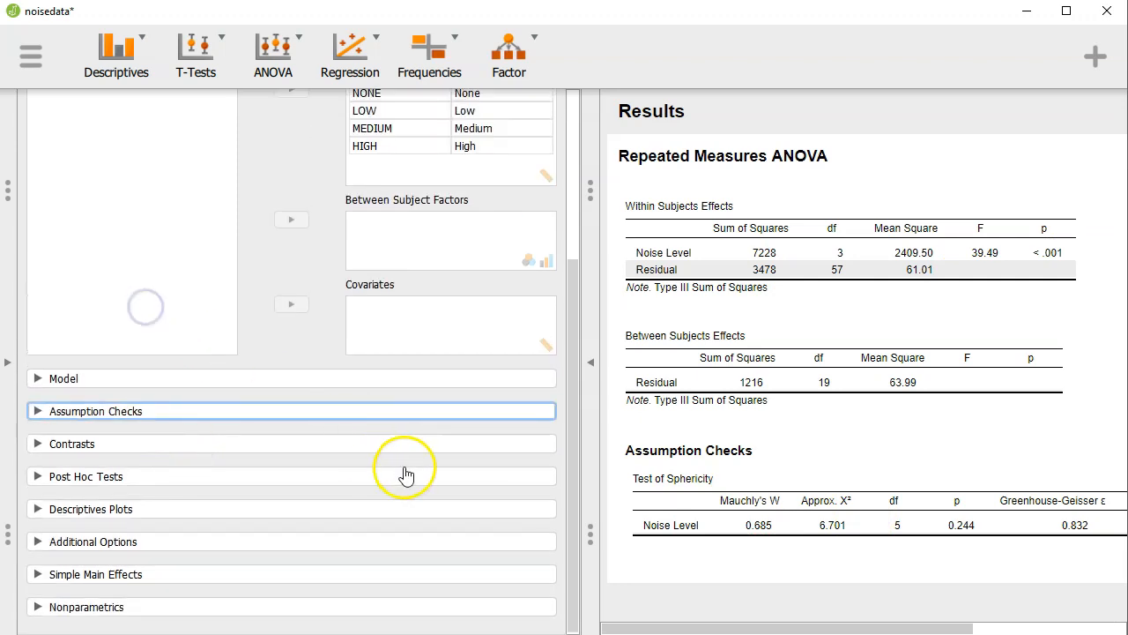
pyautogui.click(206, 444)
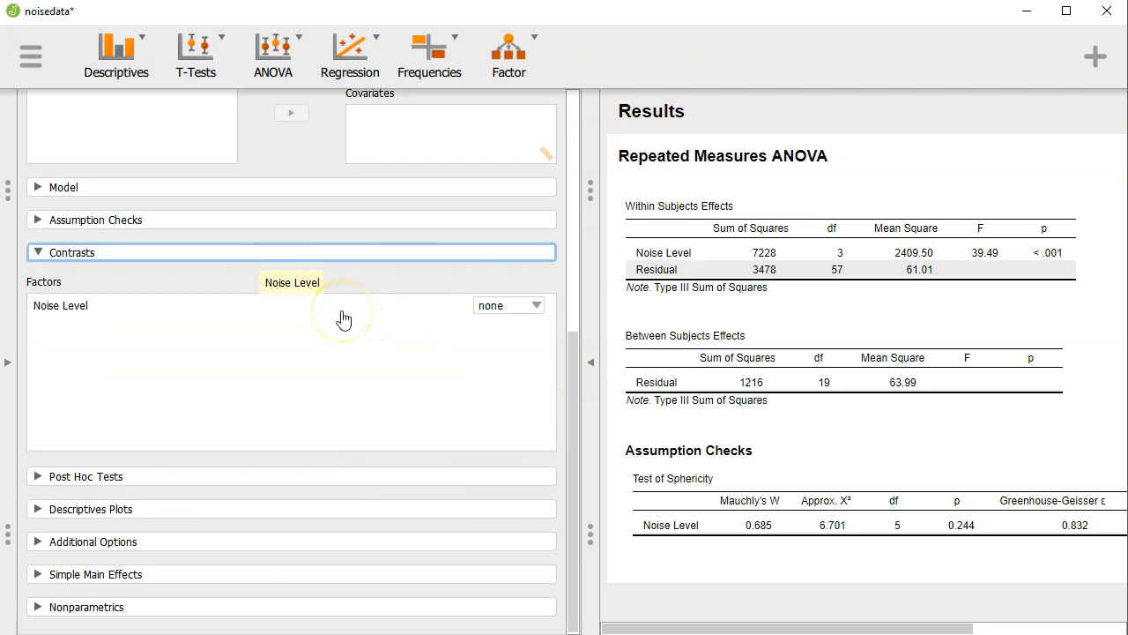
pyautogui.click(343, 382)
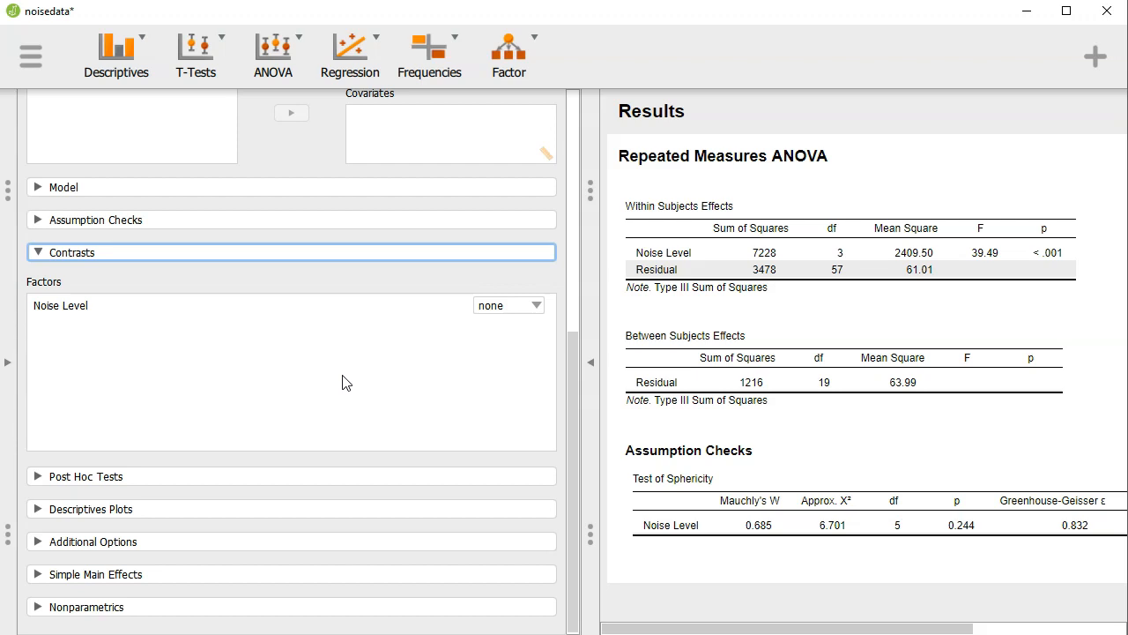
pyautogui.click(499, 254)
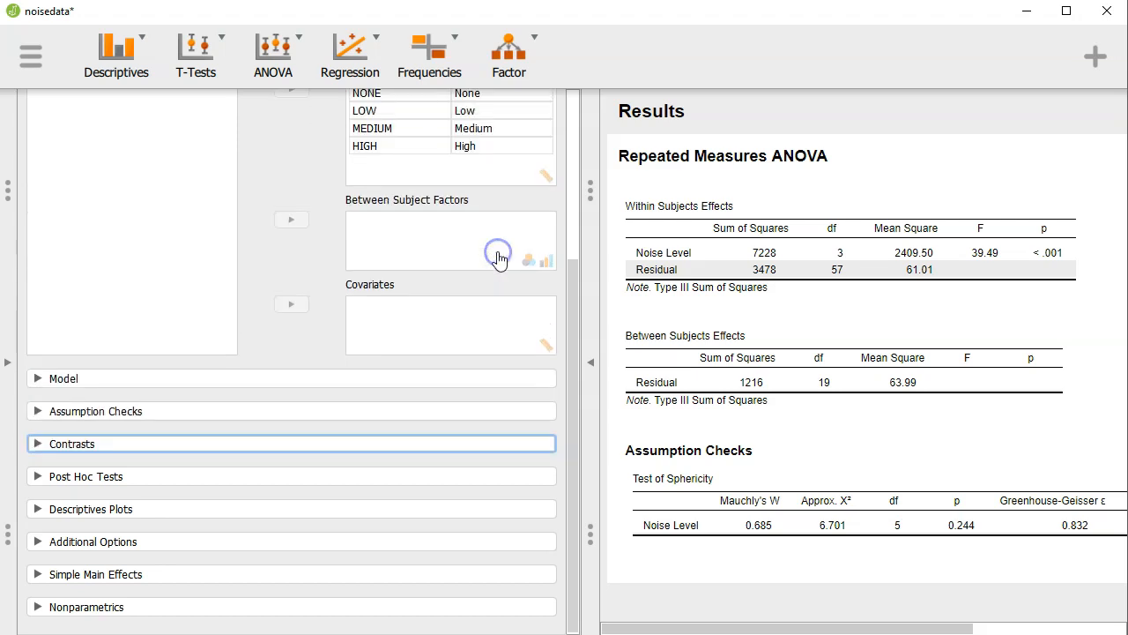
# Add Noise Level to the post hoc tests and view its comparison table with the Holm correction.
pyautogui.click(289, 474)
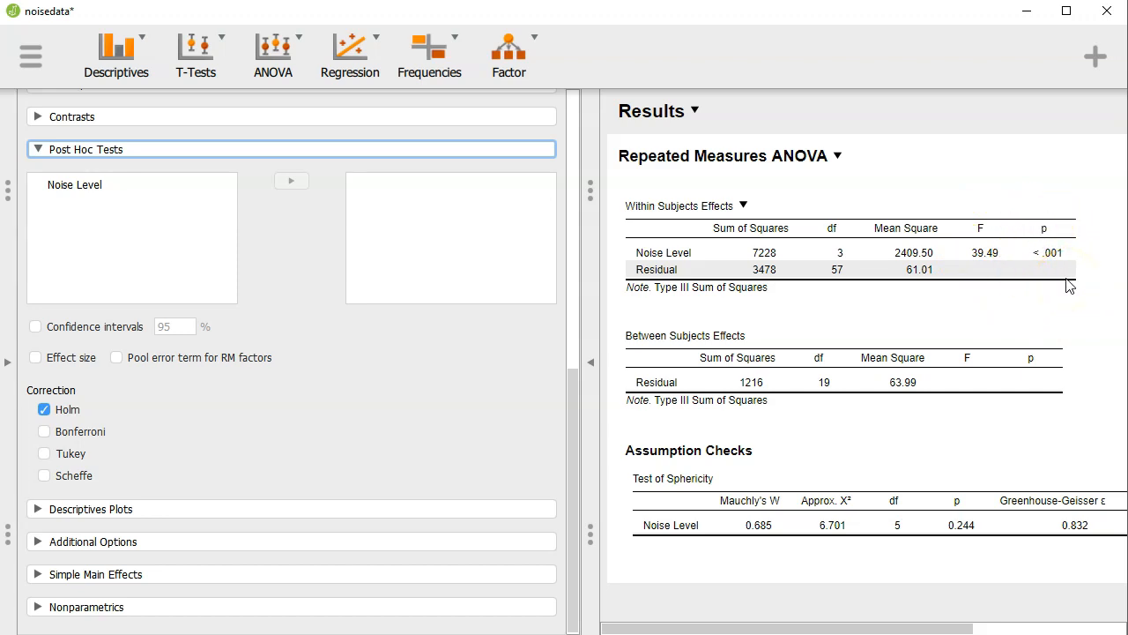
pyautogui.click(139, 197)
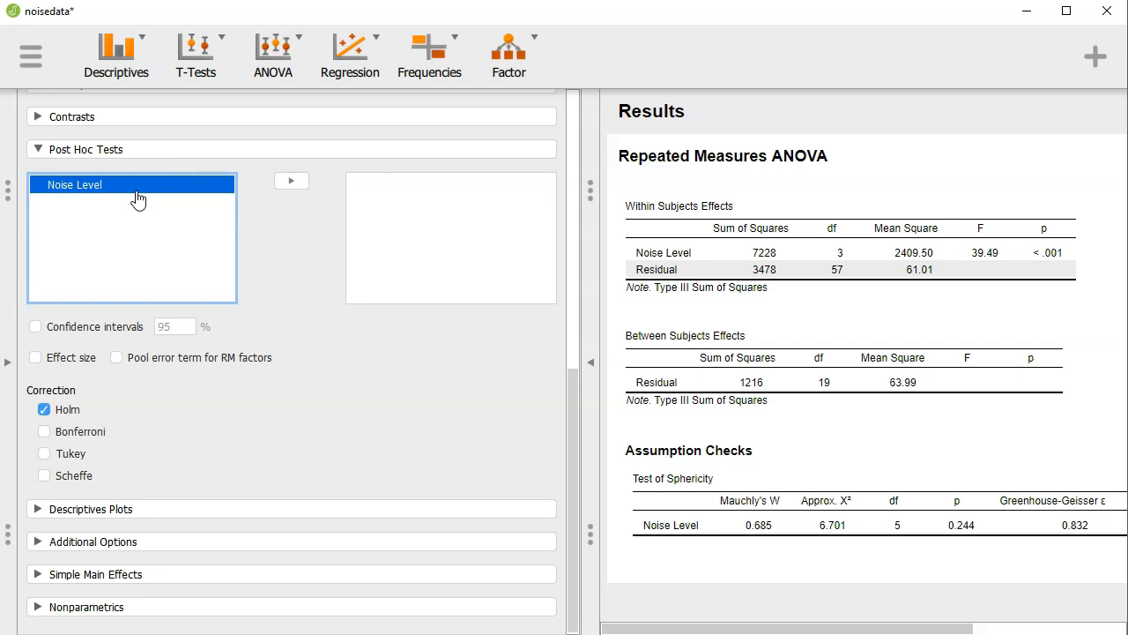
pyautogui.click(308, 187)
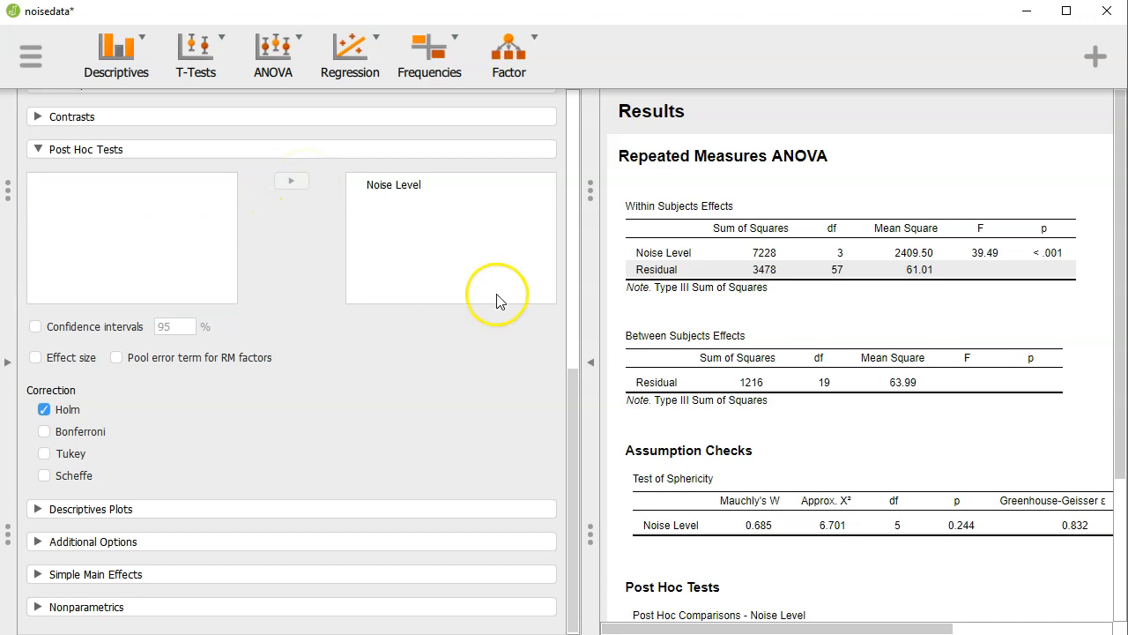
pyautogui.scroll(-3, 714, 355)
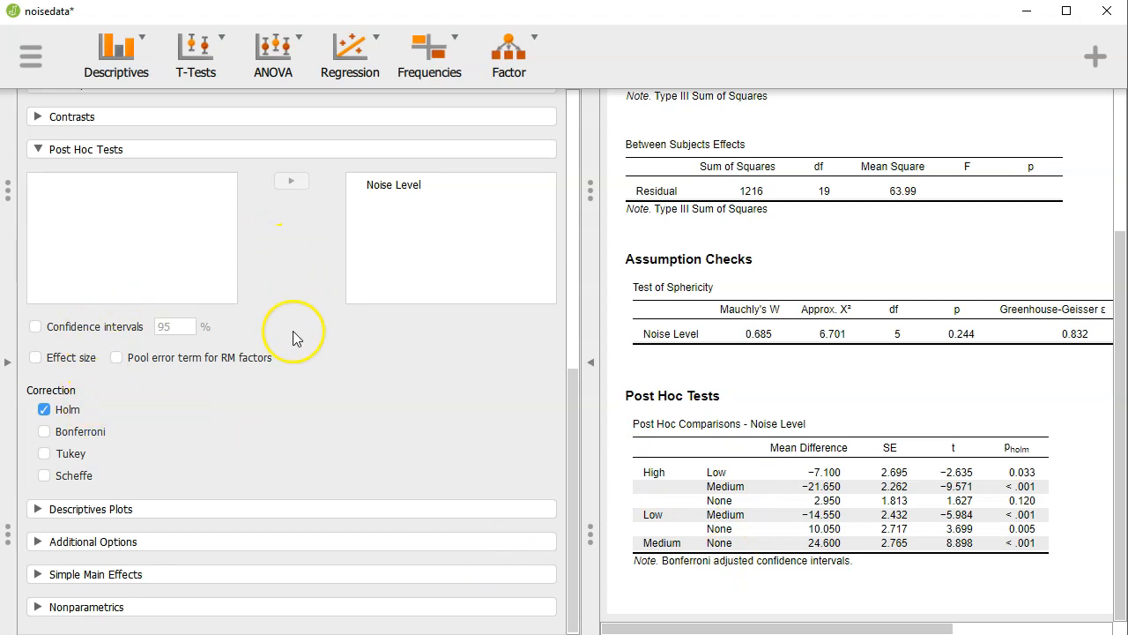
# Add 95% confidence intervals and effect size to the Noise Level post hoc comparisons and review the results.
pyautogui.click(81, 326)
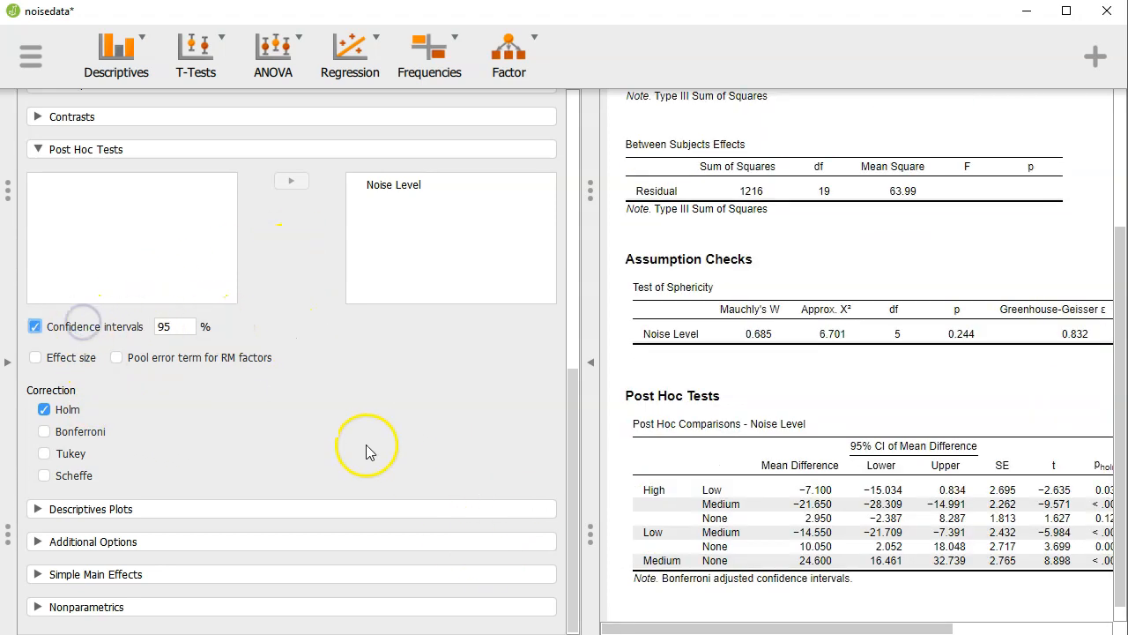
pyautogui.scroll(3, 839, 542)
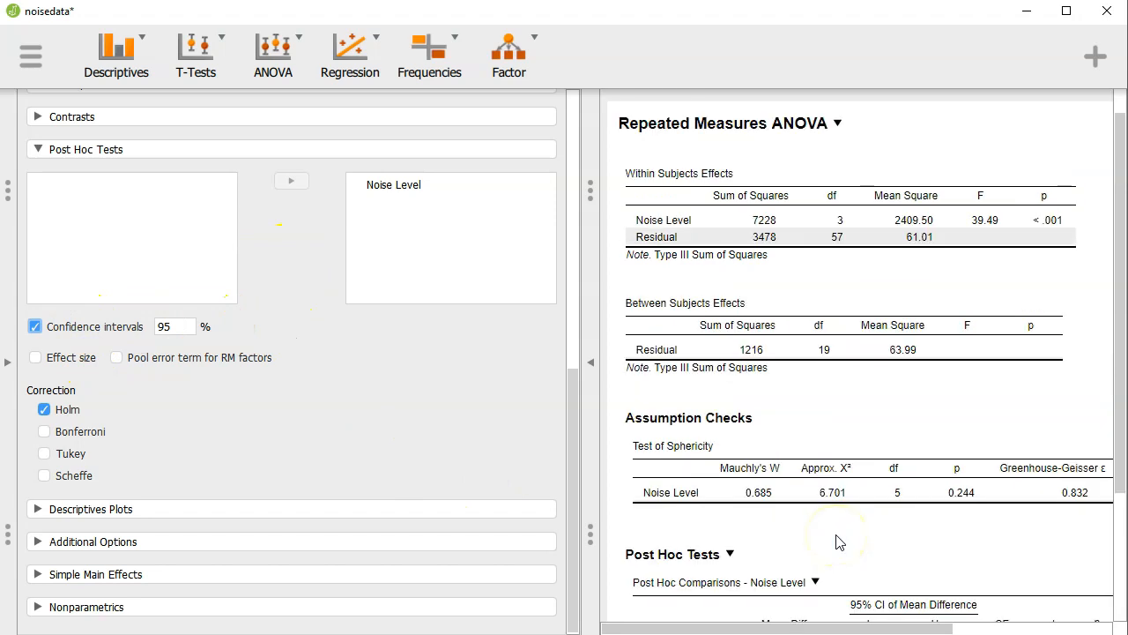
pyautogui.scroll(-3, 839, 542)
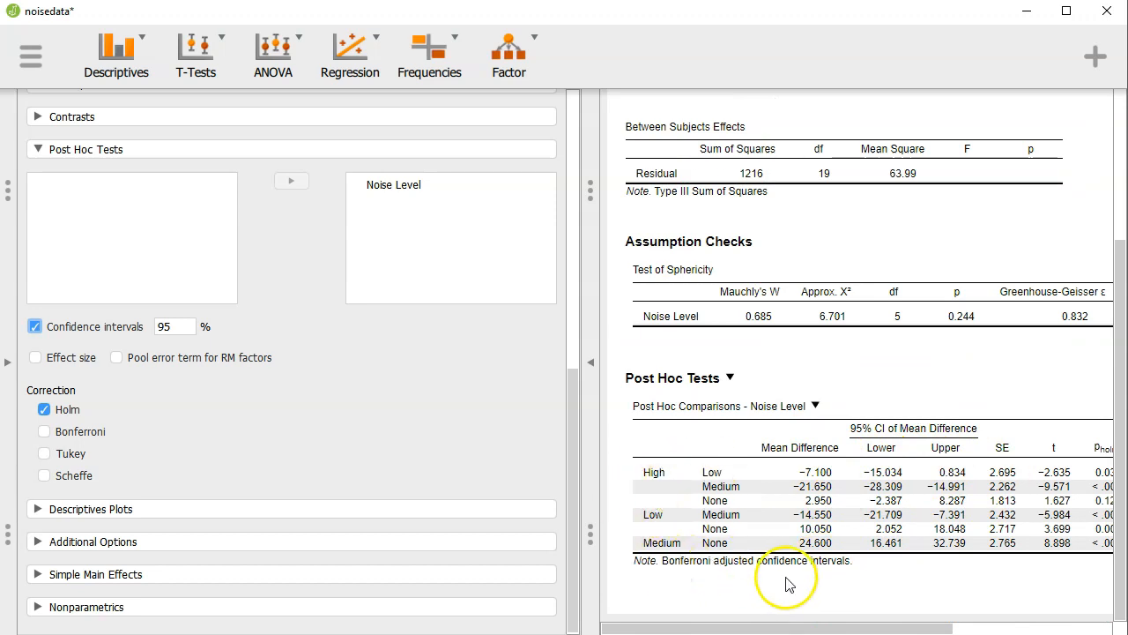
pyautogui.click(71, 357)
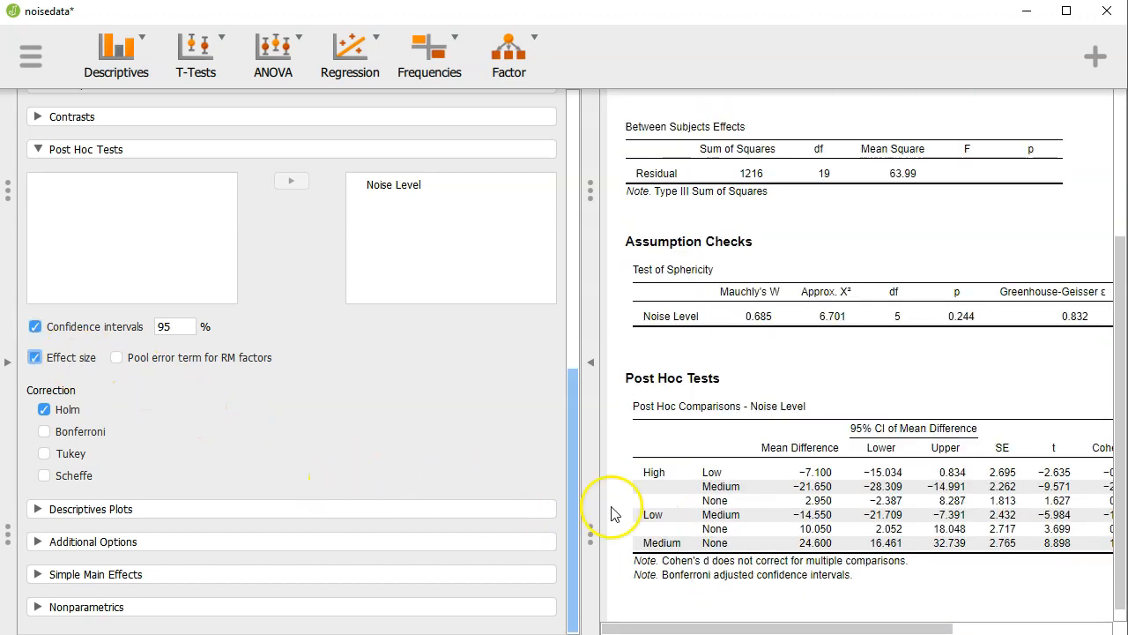
pyautogui.moveTo(820, 627); pyautogui.dragTo(882, 627)
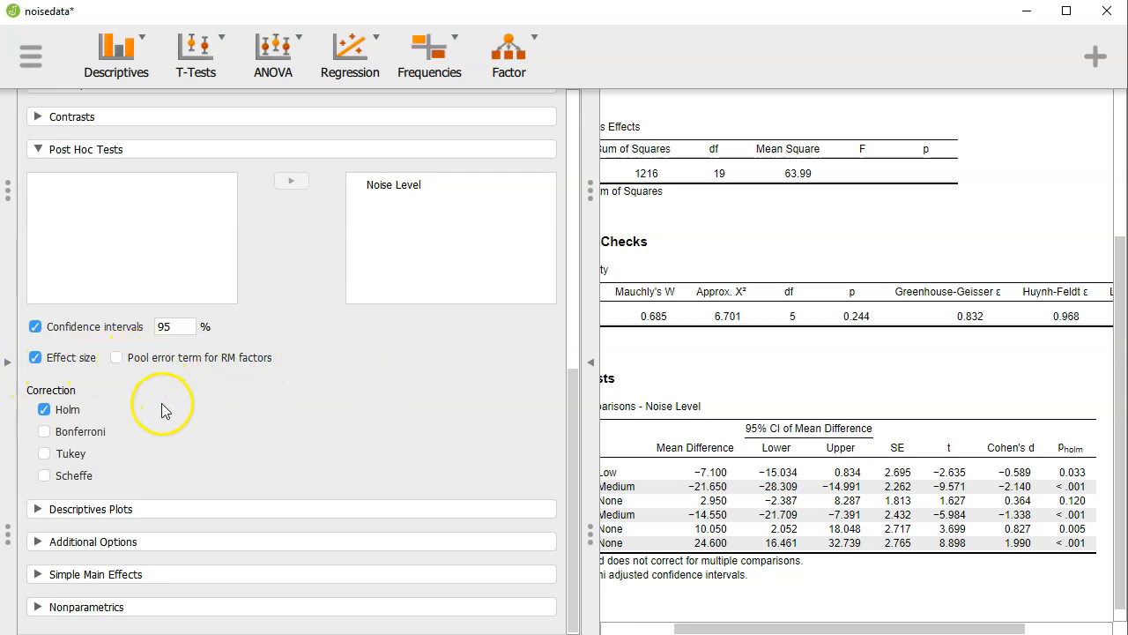
pyautogui.scroll(3, 782, 423)
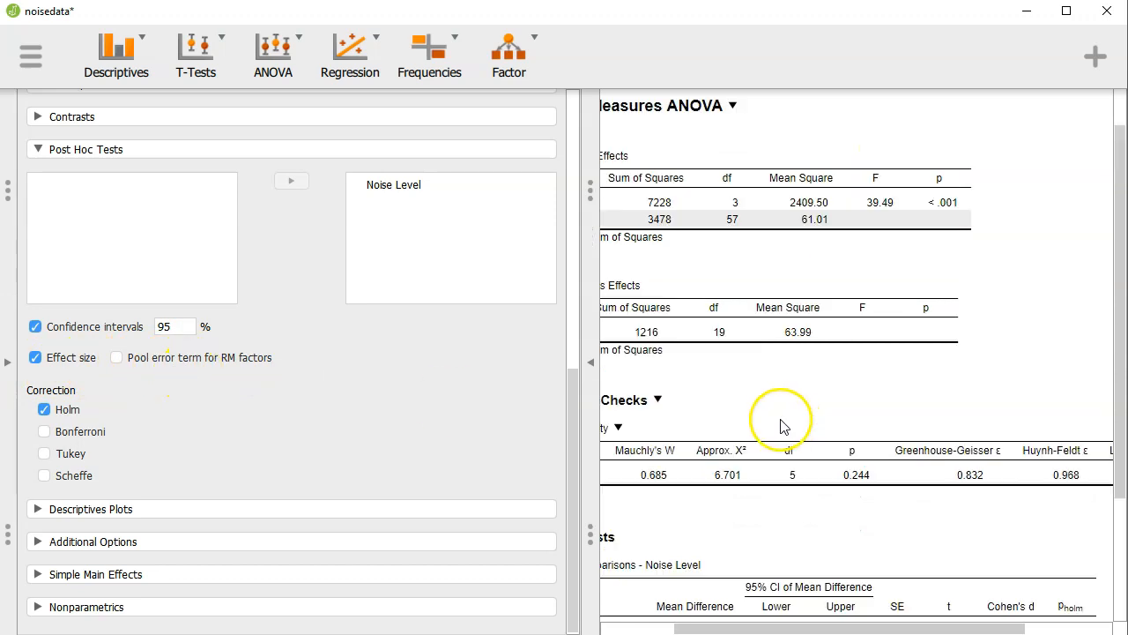
pyautogui.moveTo(858, 628); pyautogui.dragTo(742, 628)
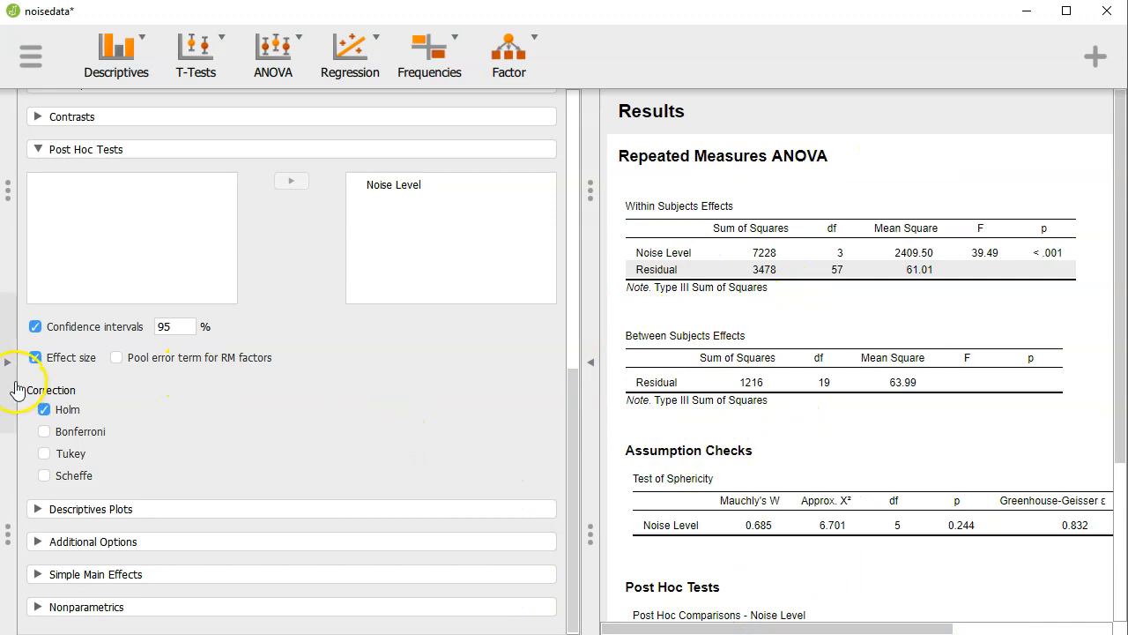
pyautogui.scroll(-4, 791, 616)
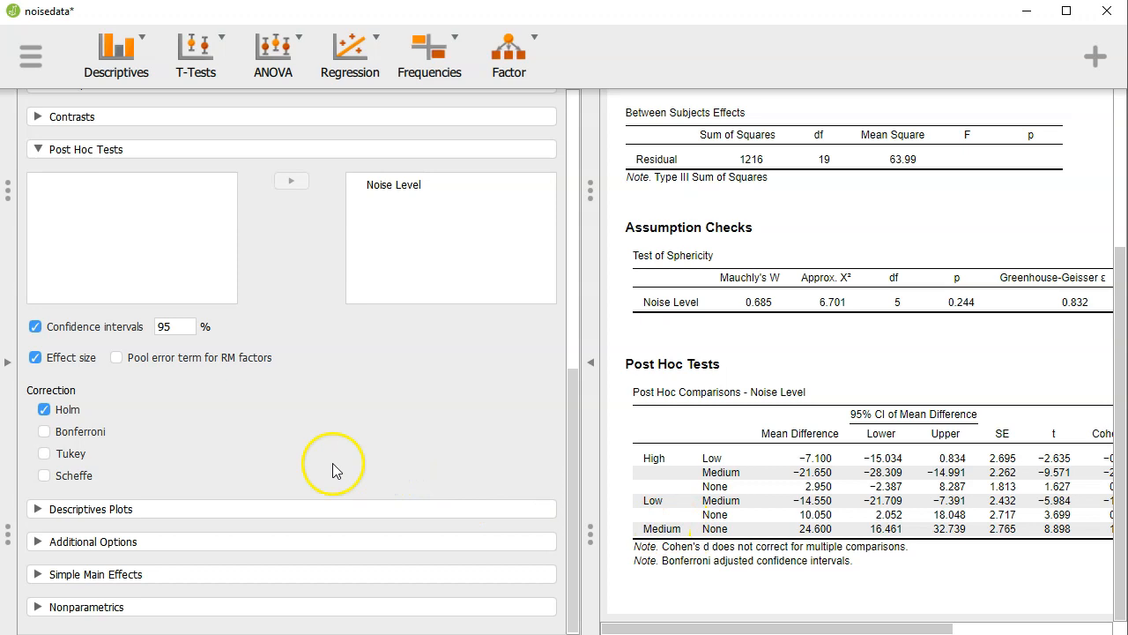
# Enable the Bonferroni, Tukey and Scheffe corrections for the post hoc comparisons and inspect the table and its notes.
pyautogui.click(82, 434)
pyautogui.click(86, 451)
pyautogui.click(72, 475)
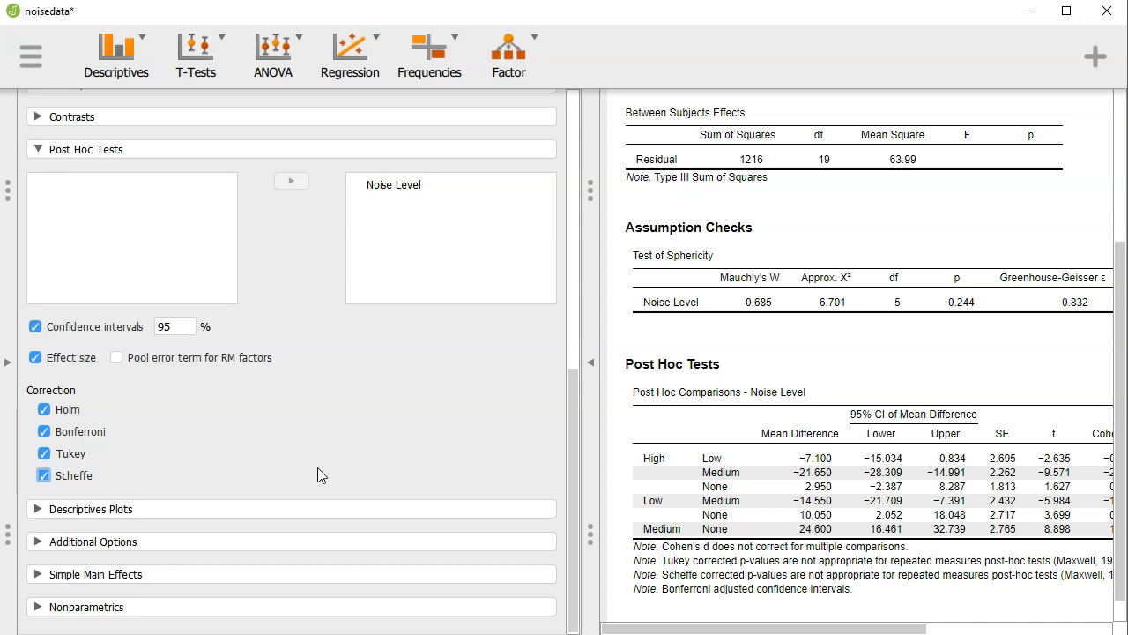
pyautogui.moveTo(744, 628)
pyautogui.mouseDown()
pyautogui.moveTo(783, 625)
pyautogui.moveTo(754, 625)
pyautogui.mouseUp()
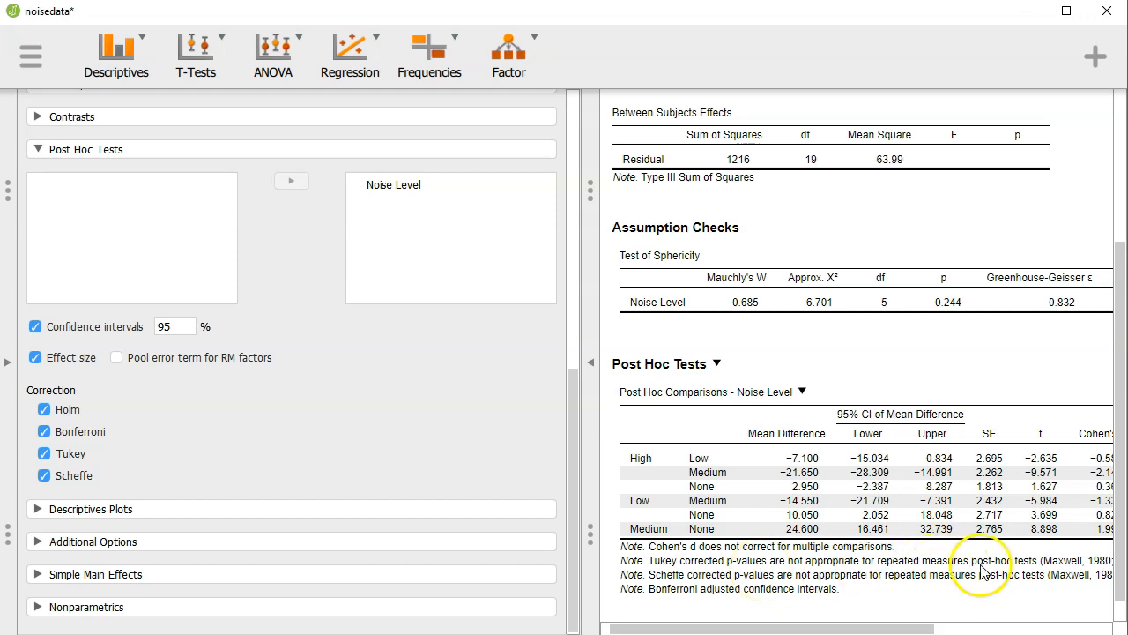
# Review the post hoc table and its notes, and turn off the Tukey and Scheffe corrections.
pyautogui.moveTo(888, 628); pyautogui.dragTo(866, 627)
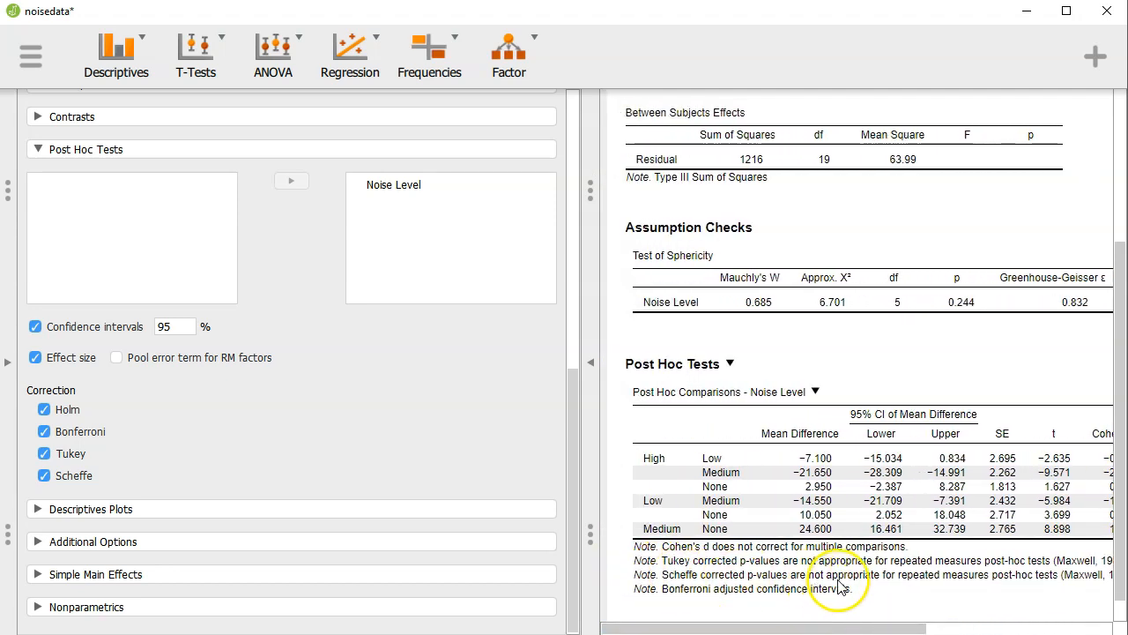
pyautogui.moveTo(852, 627); pyautogui.dragTo(975, 629)
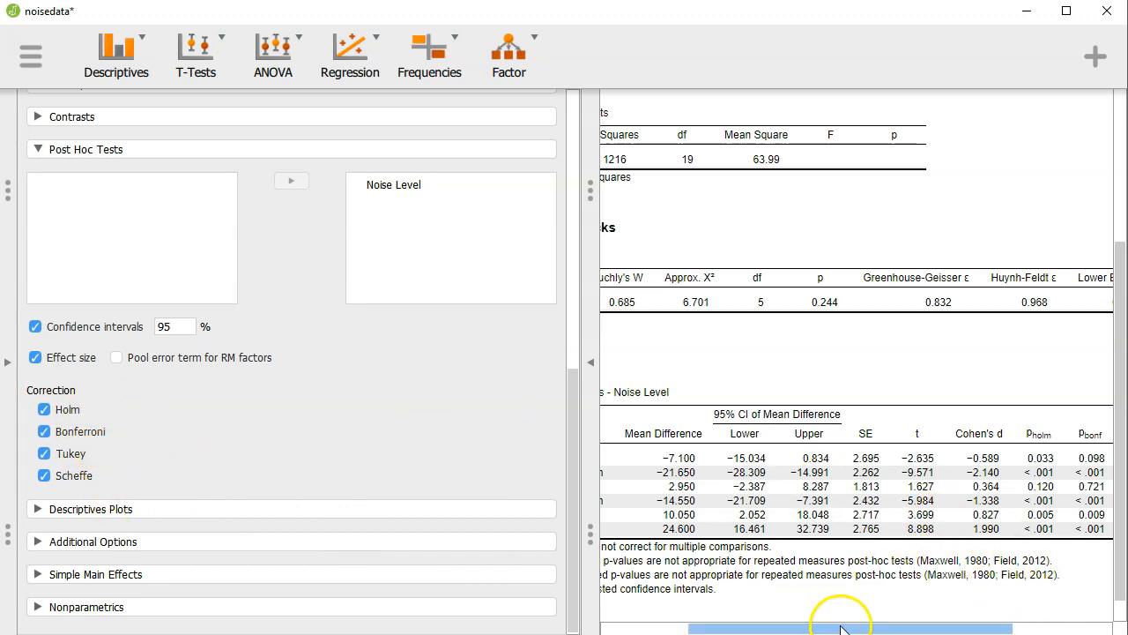
pyautogui.moveTo(840, 629); pyautogui.dragTo(746, 626)
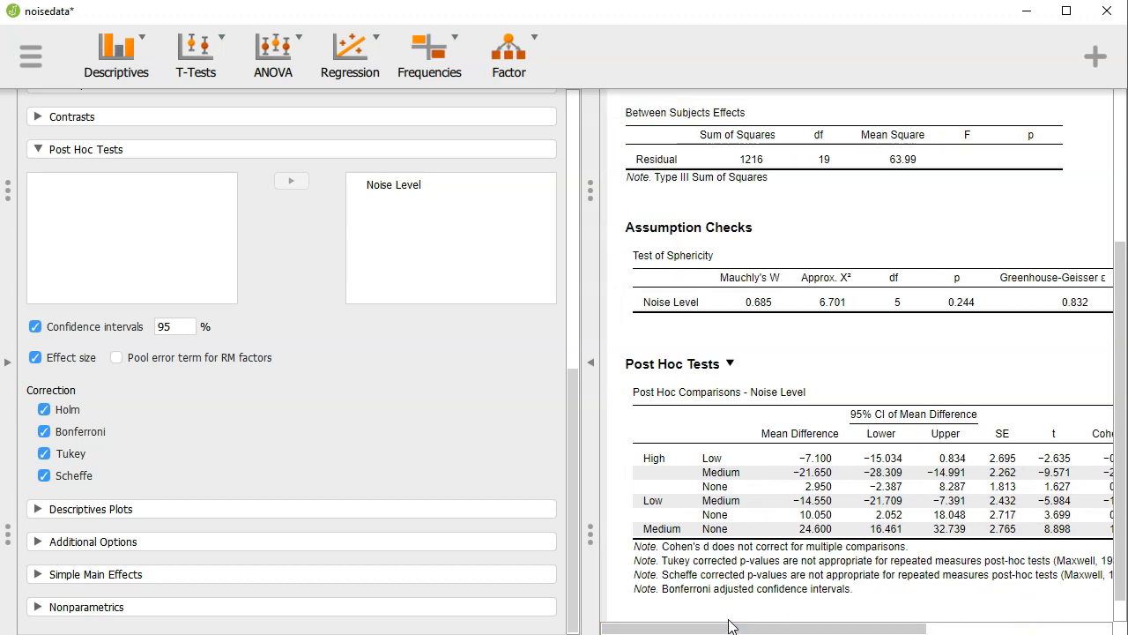
pyautogui.click(45, 453)
pyautogui.click(42, 475)
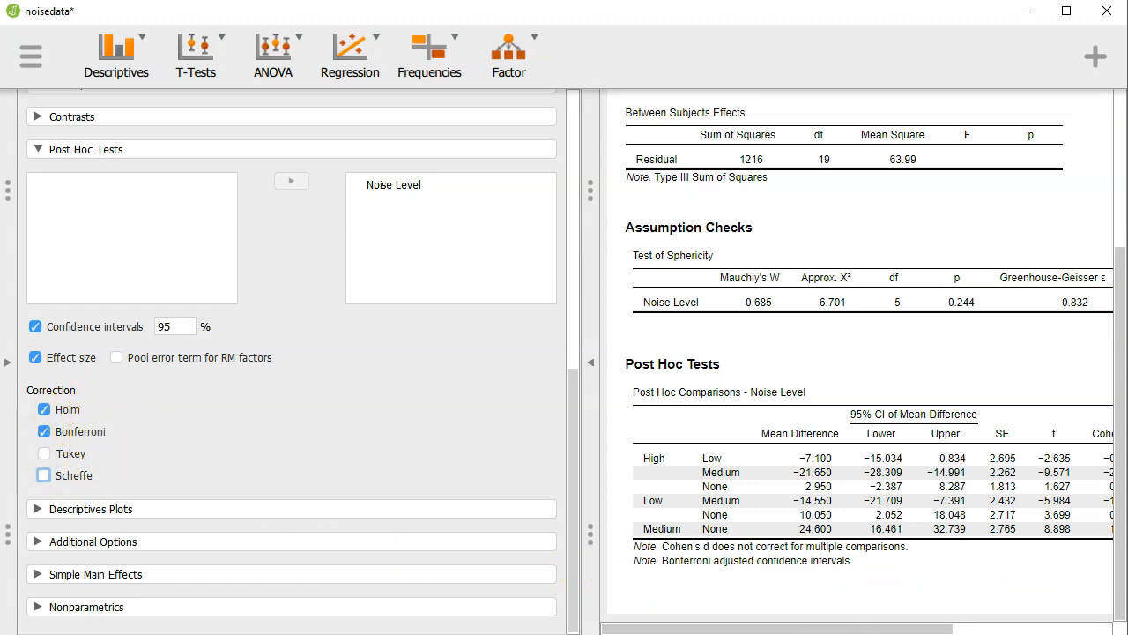
# Compare the Holm and Bonferroni corrected p-values for each pair of noise levels in the post hoc comparisons table.
pyautogui.moveTo(840, 629); pyautogui.dragTo(974, 629)
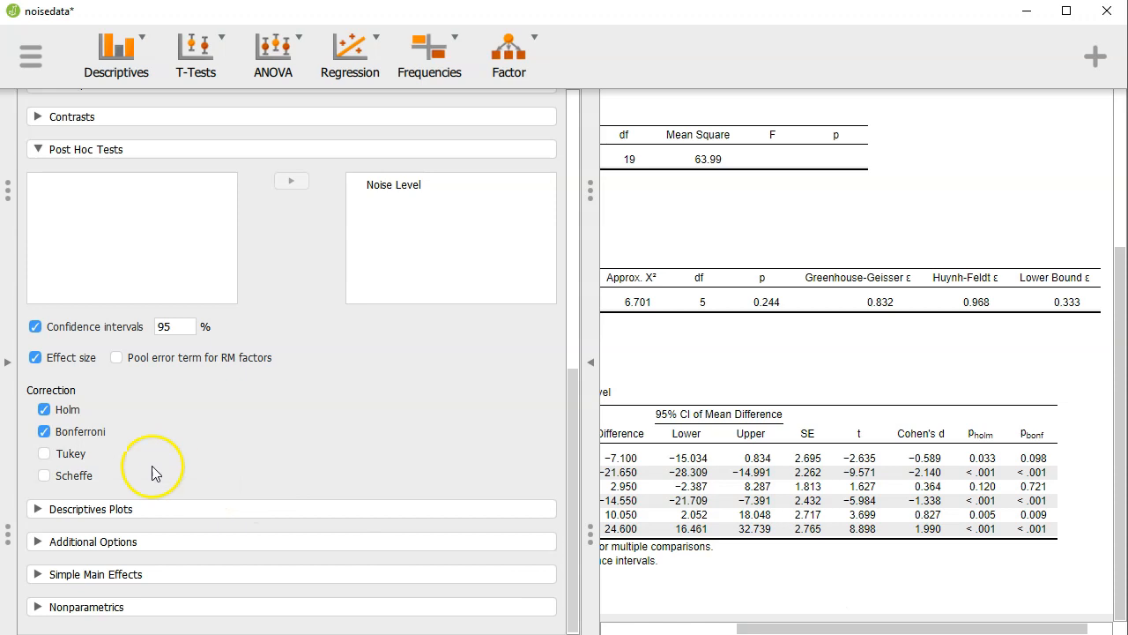
pyautogui.click(808, 629)
pyautogui.moveTo(807, 629); pyautogui.dragTo(683, 630)
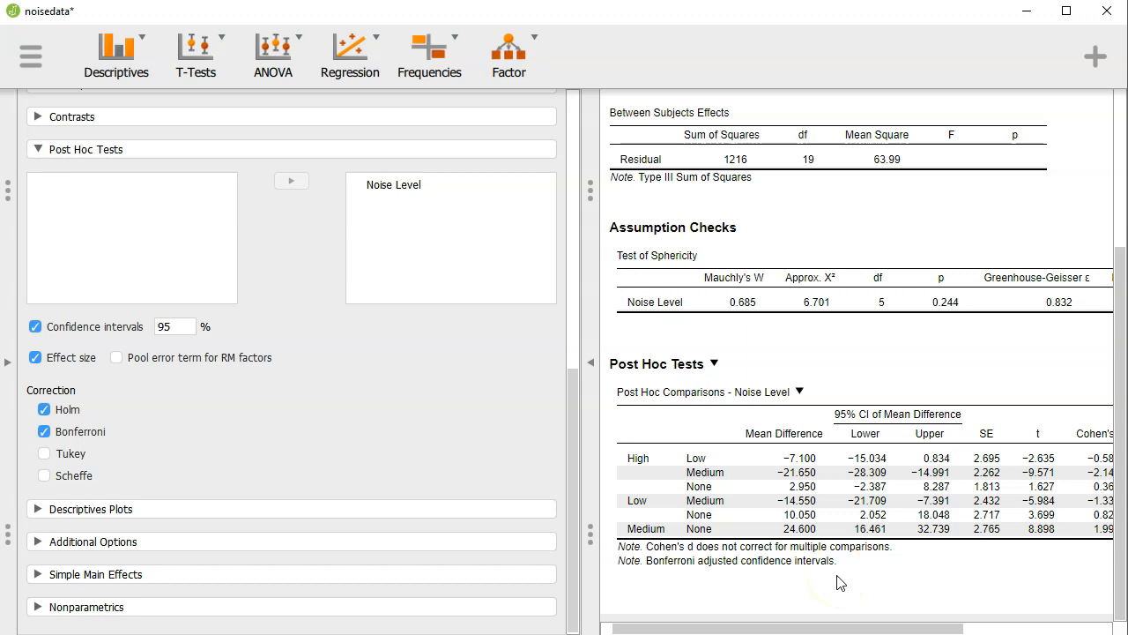
pyautogui.moveTo(846, 627); pyautogui.dragTo(906, 625)
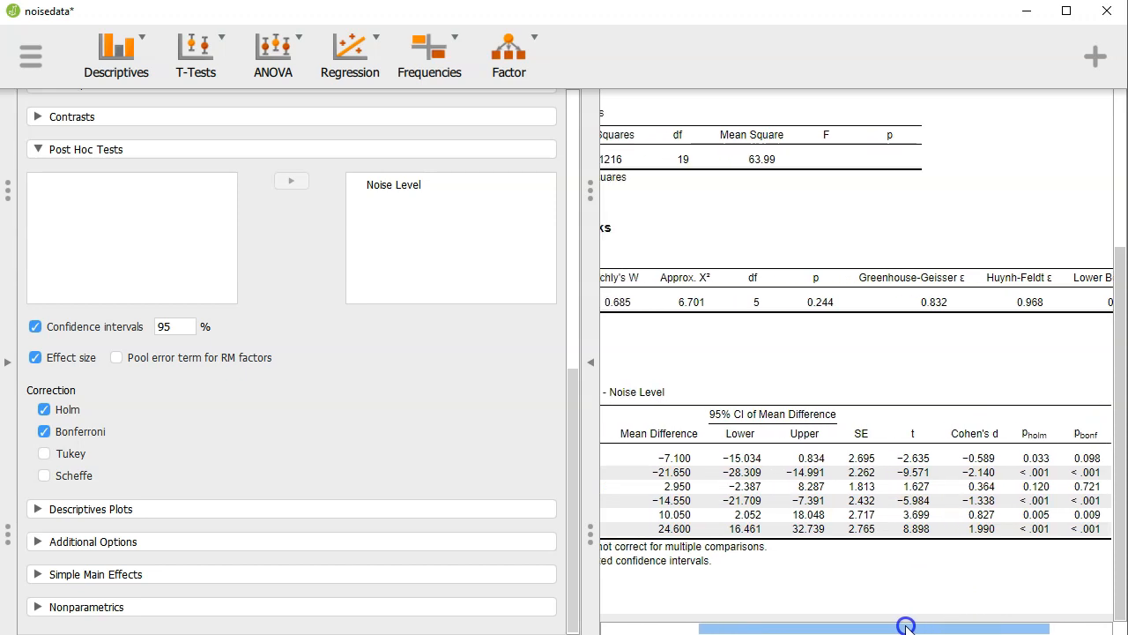
pyautogui.moveTo(905, 627); pyautogui.dragTo(906, 628)
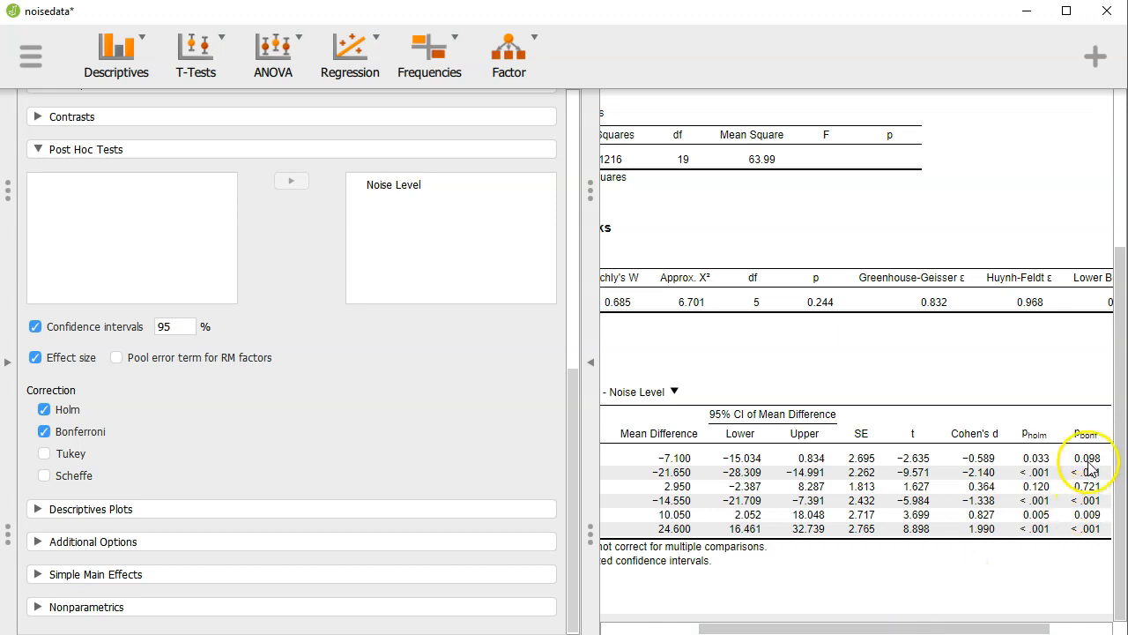
pyautogui.moveTo(1001, 623)
pyautogui.mouseDown()
pyautogui.moveTo(920, 620)
pyautogui.moveTo(994, 627)
pyautogui.mouseUp()
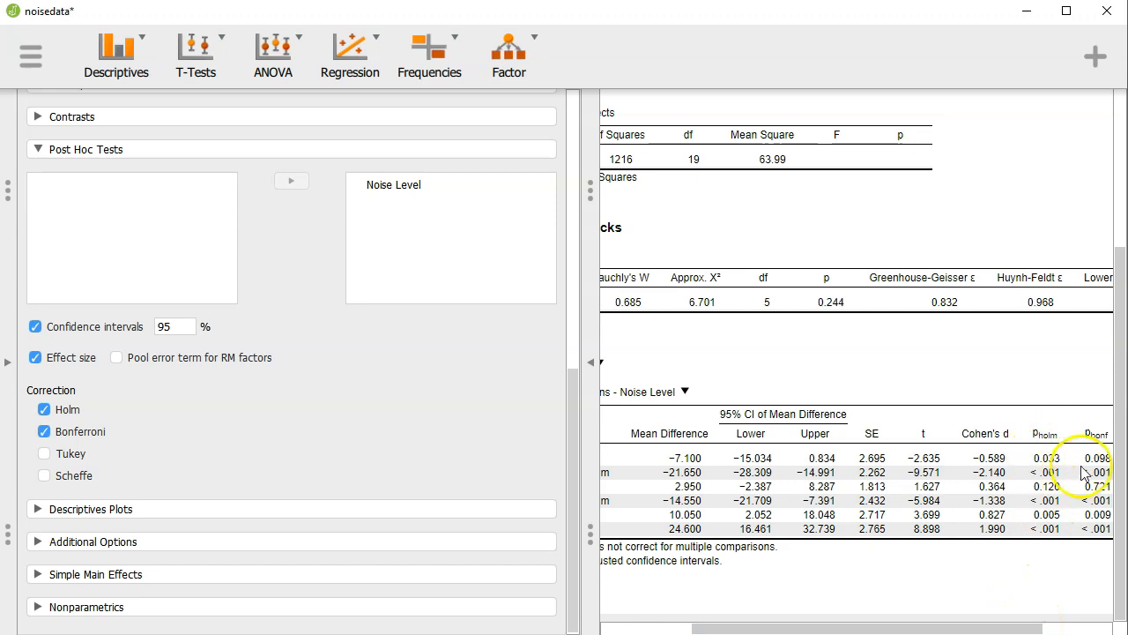
pyautogui.moveTo(1020, 629); pyautogui.dragTo(916, 626)
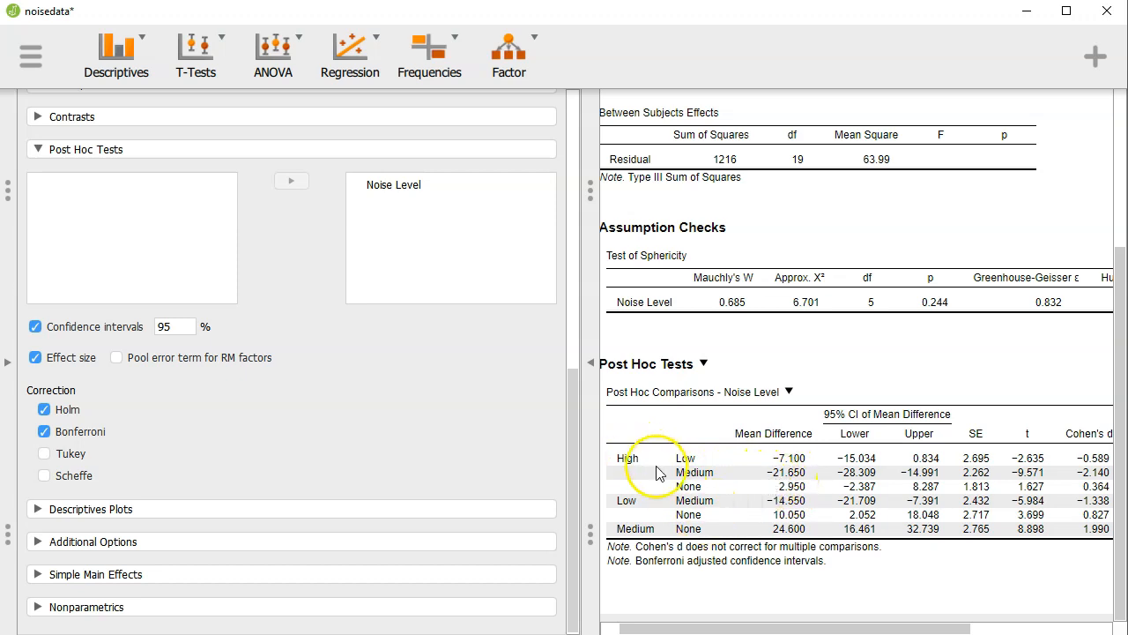
pyautogui.moveTo(803, 626); pyautogui.dragTo(892, 626)
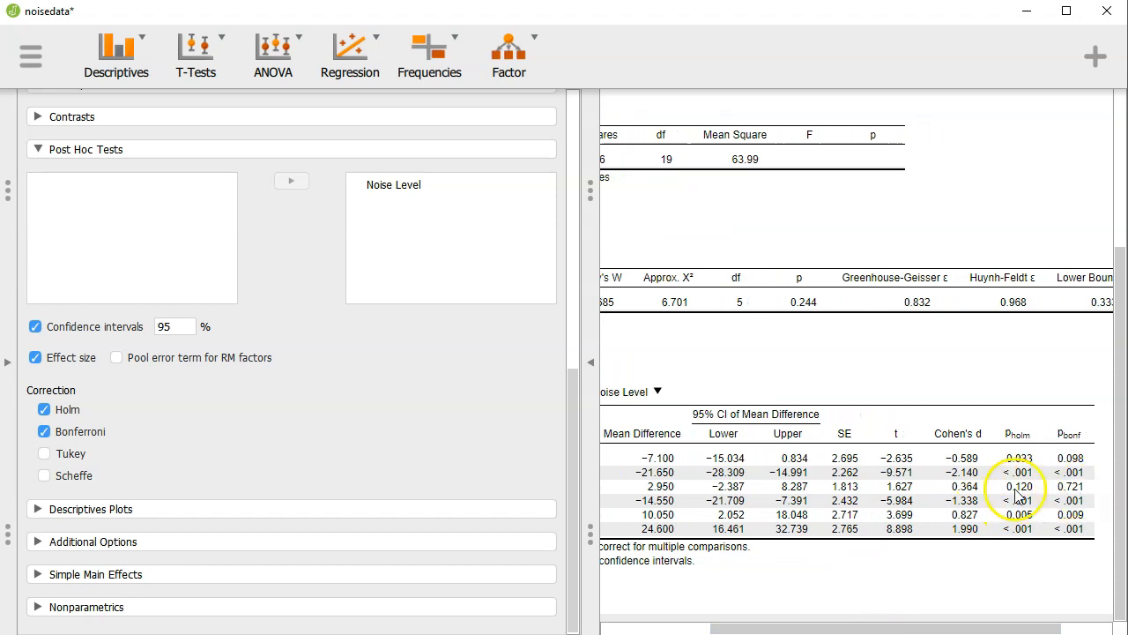
pyautogui.moveTo(1024, 629); pyautogui.dragTo(869, 627)
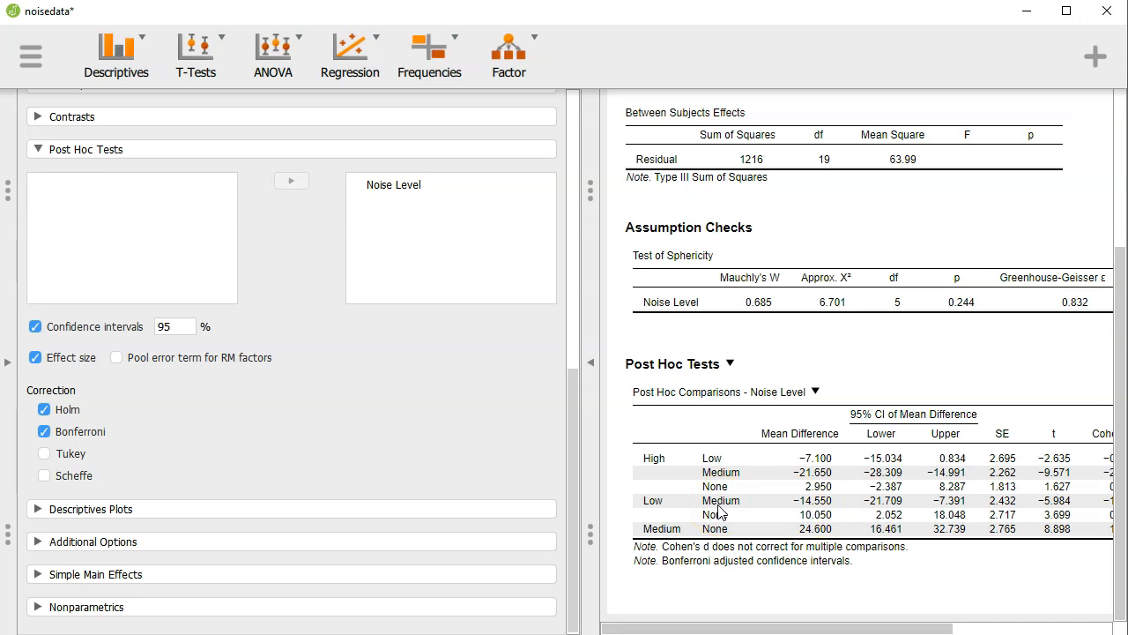
# Close the post hoc settings and create a descriptives plot with Noise Level on the horizontal axis.
pyautogui.click(233, 152)
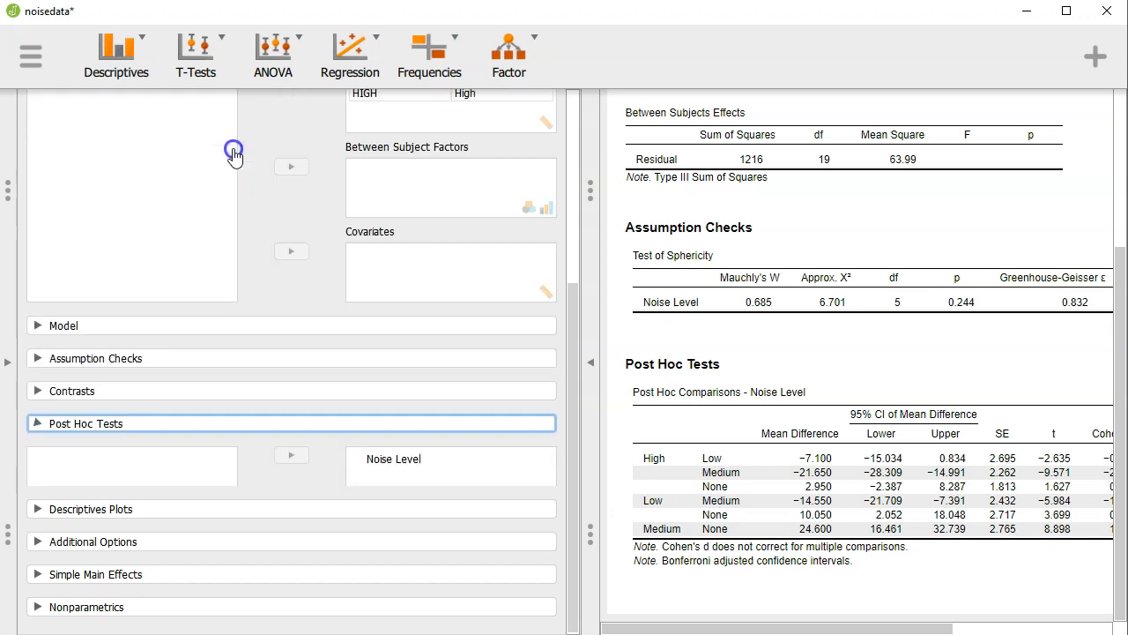
pyautogui.click(139, 508)
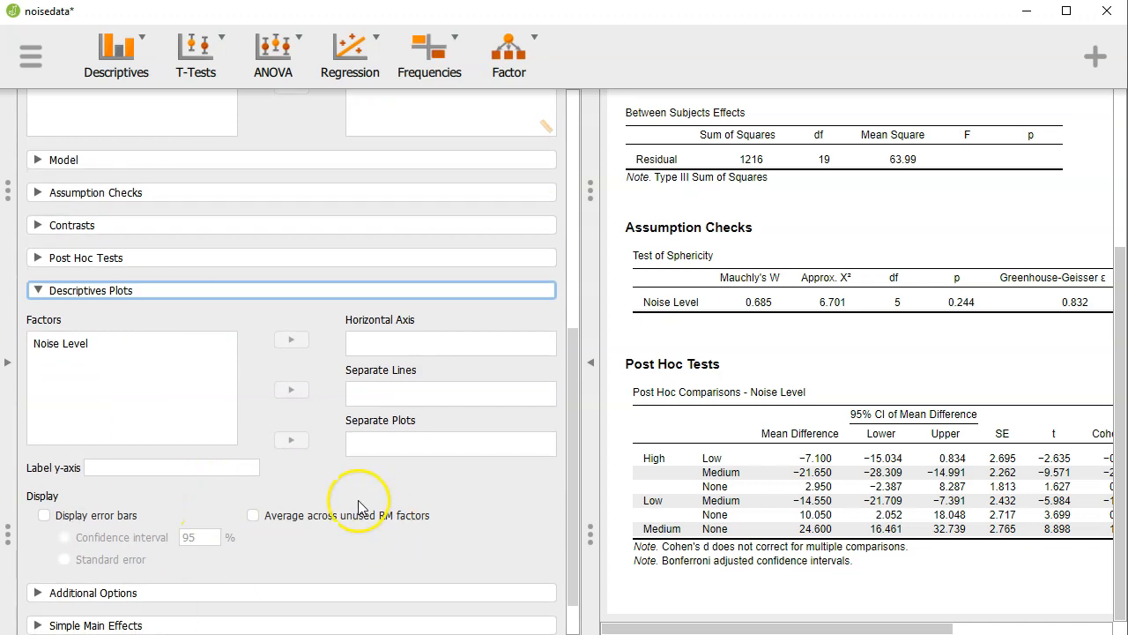
pyautogui.click(72, 351)
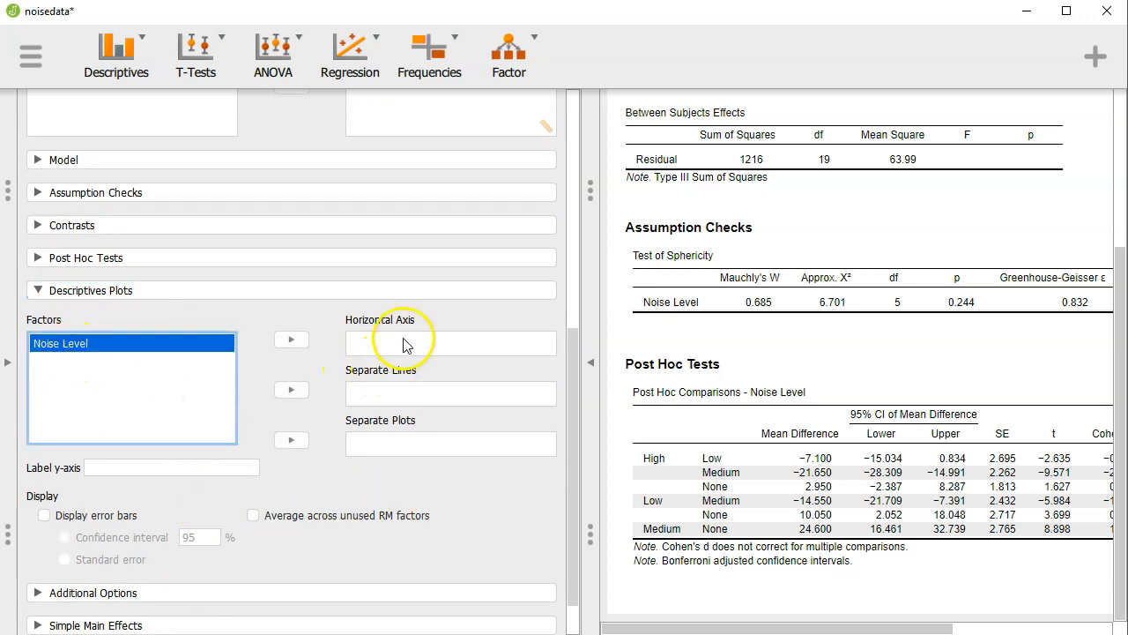
pyautogui.click(291, 339)
pyautogui.scroll(-1, 315, 503)
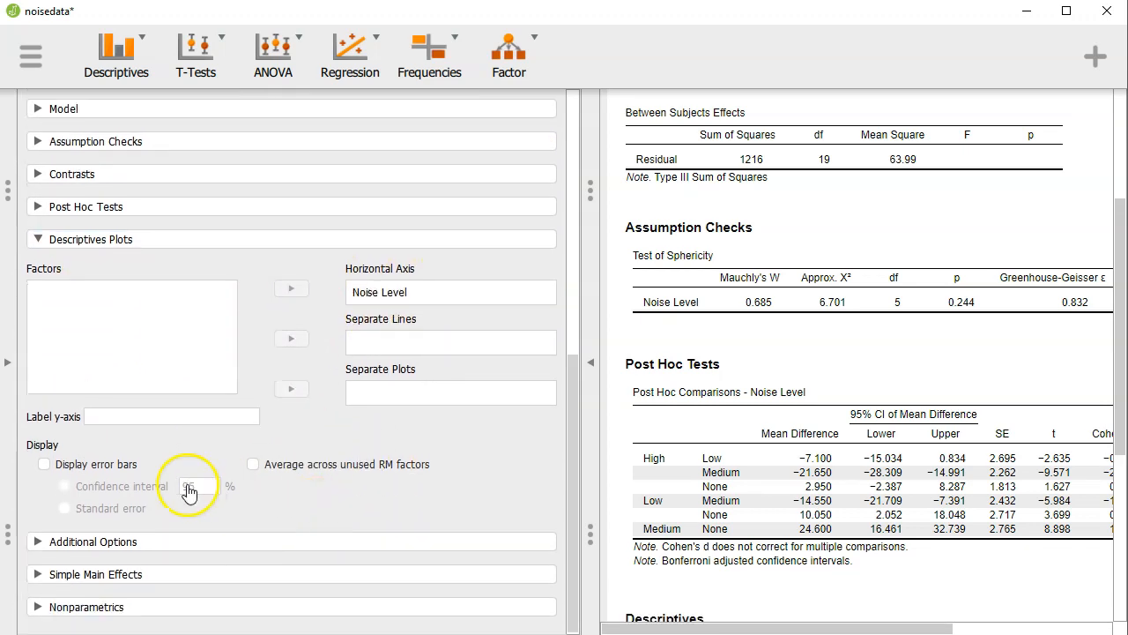
# Add standard error bars to the descriptives plot and label its y-axis "Test Performance".
pyautogui.click(44, 463)
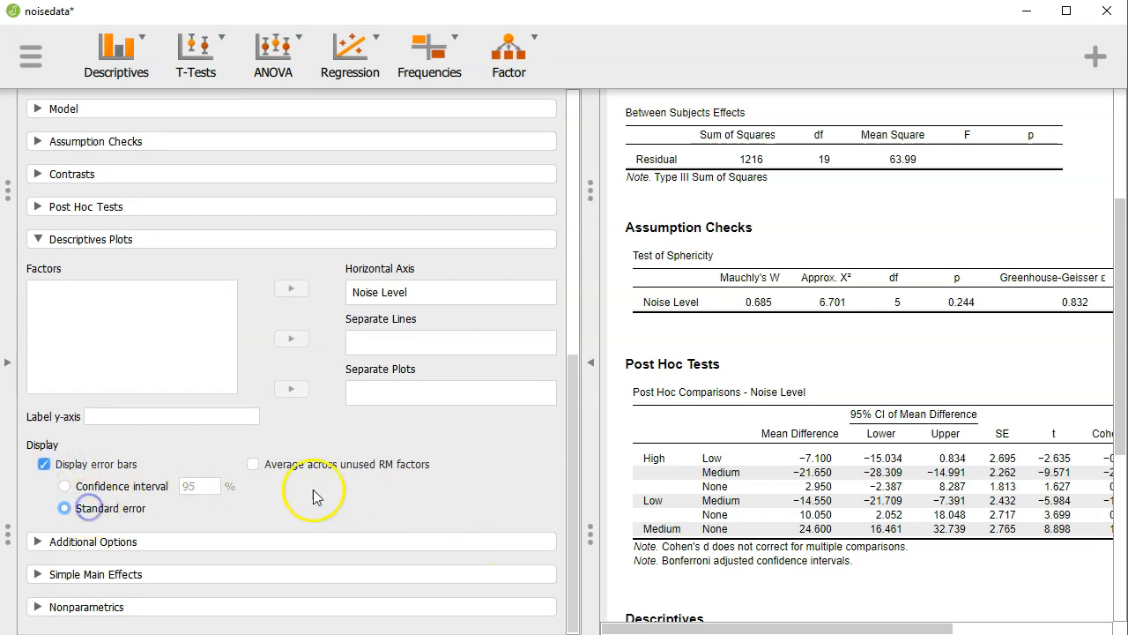
pyautogui.click(70, 510)
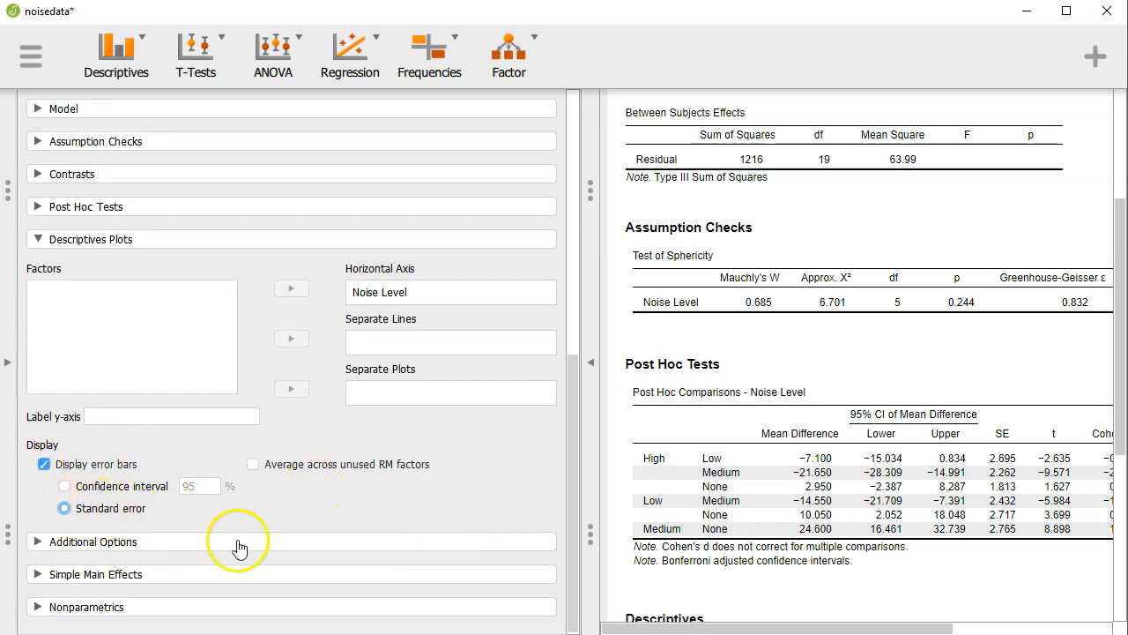
pyautogui.click(150, 410)
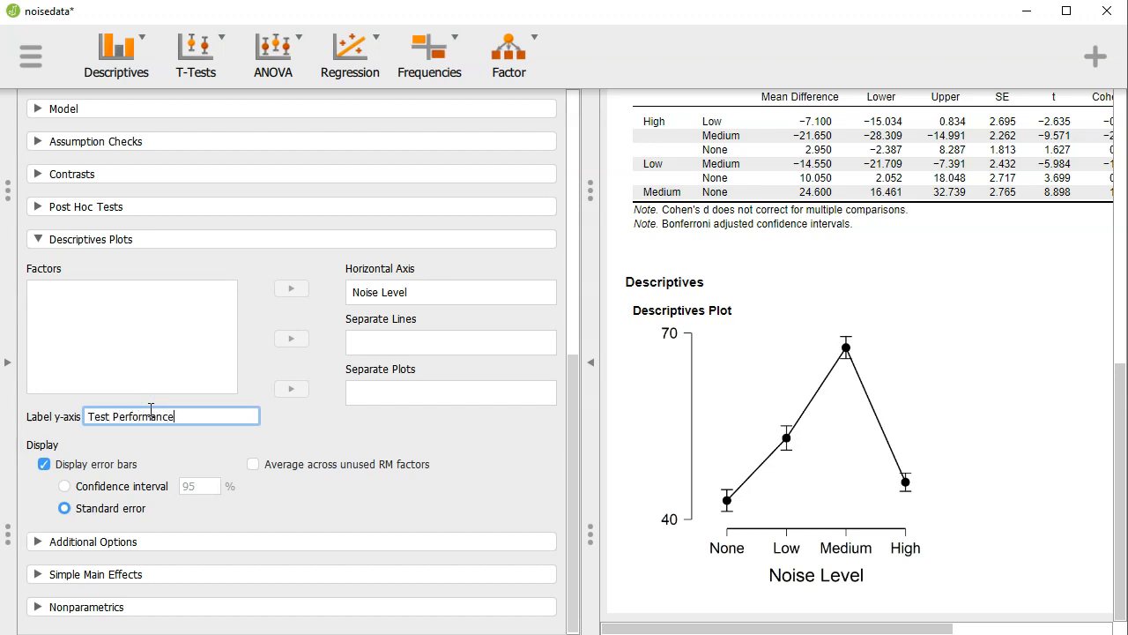
pyautogui.click(295, 429)
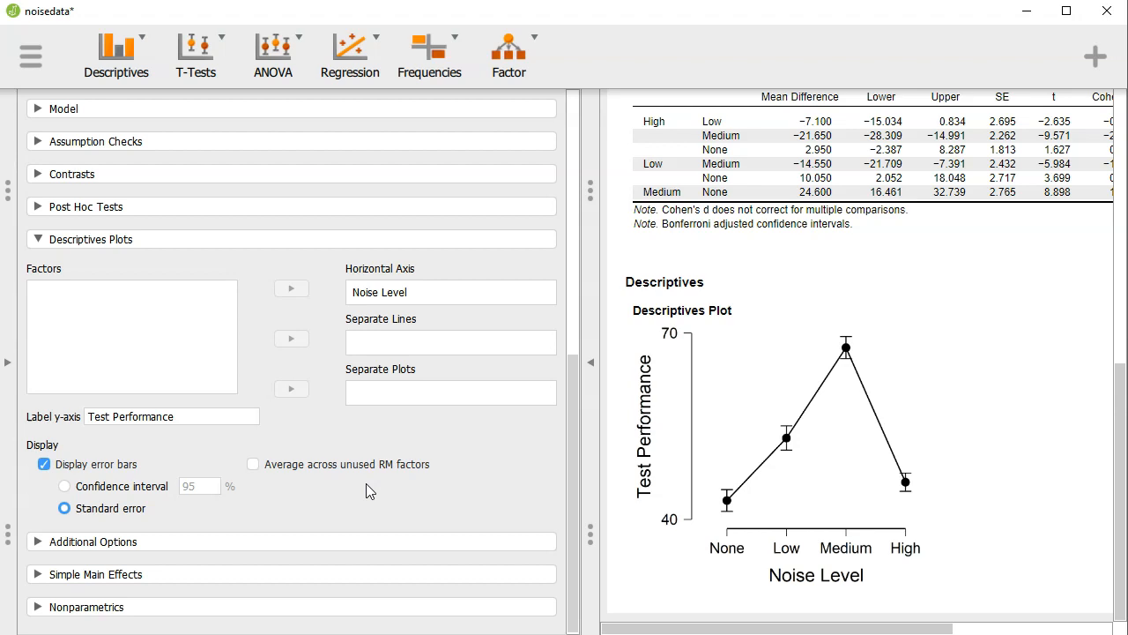
# Close the plot settings and, under Additional Options, add marginal means for Noise Level and descriptive statistics.
pyautogui.click(70, 245)
pyautogui.click(126, 543)
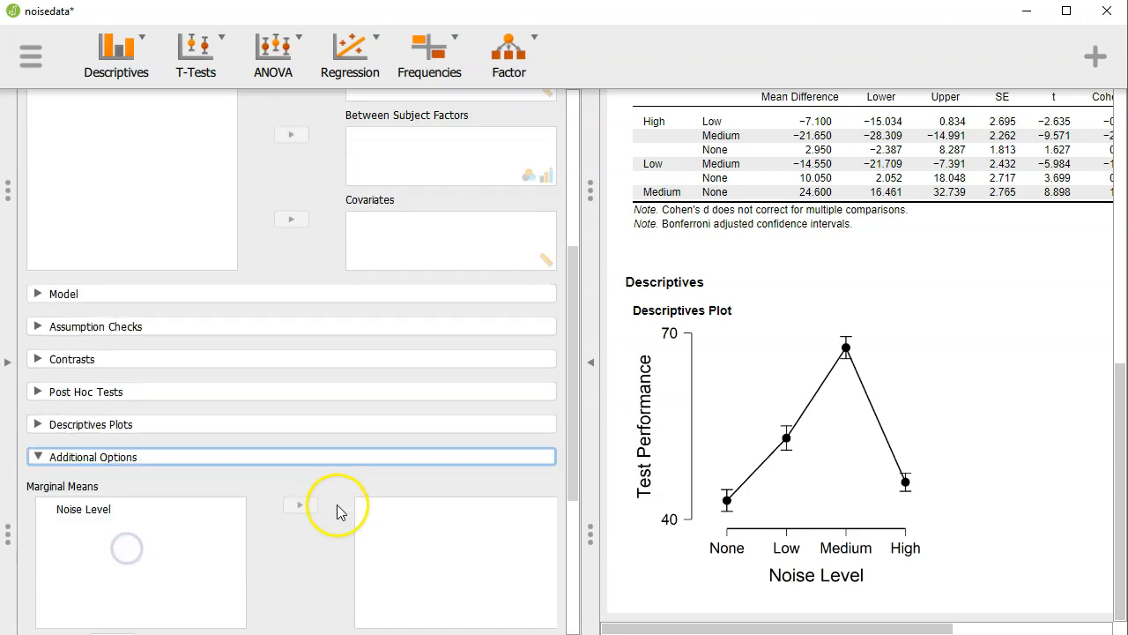
pyautogui.click(113, 226)
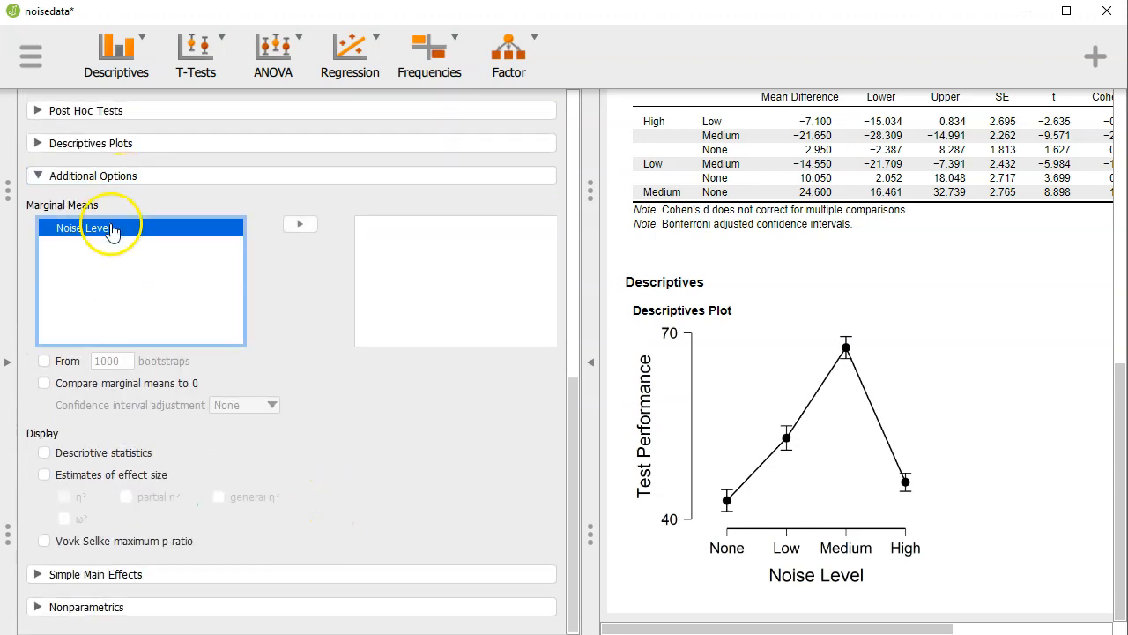
pyautogui.click(299, 225)
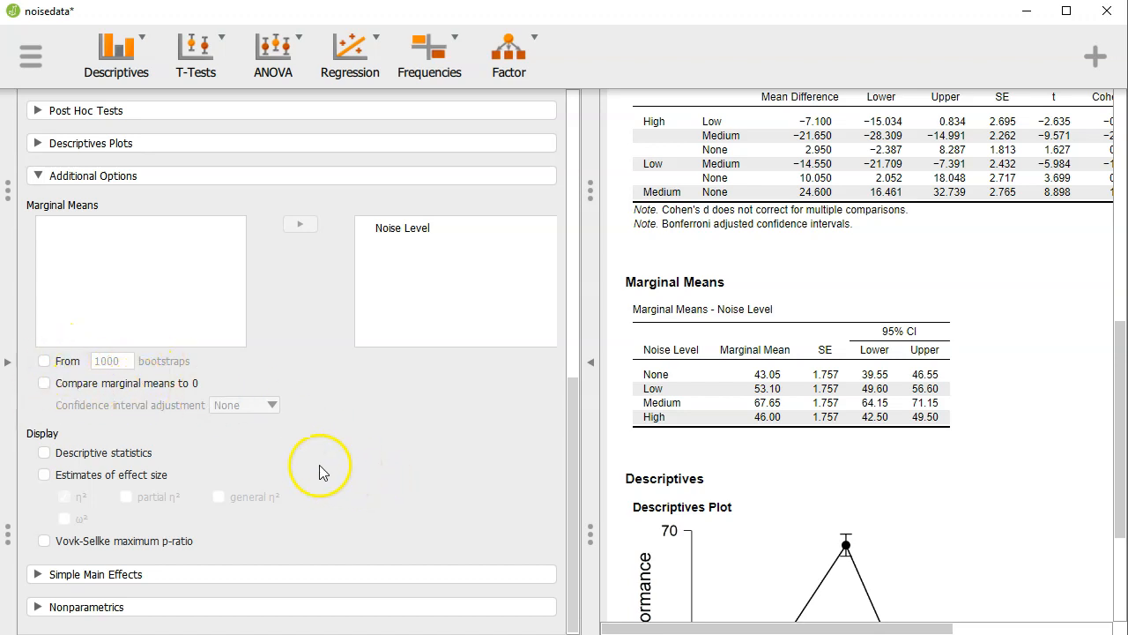
pyautogui.click(120, 452)
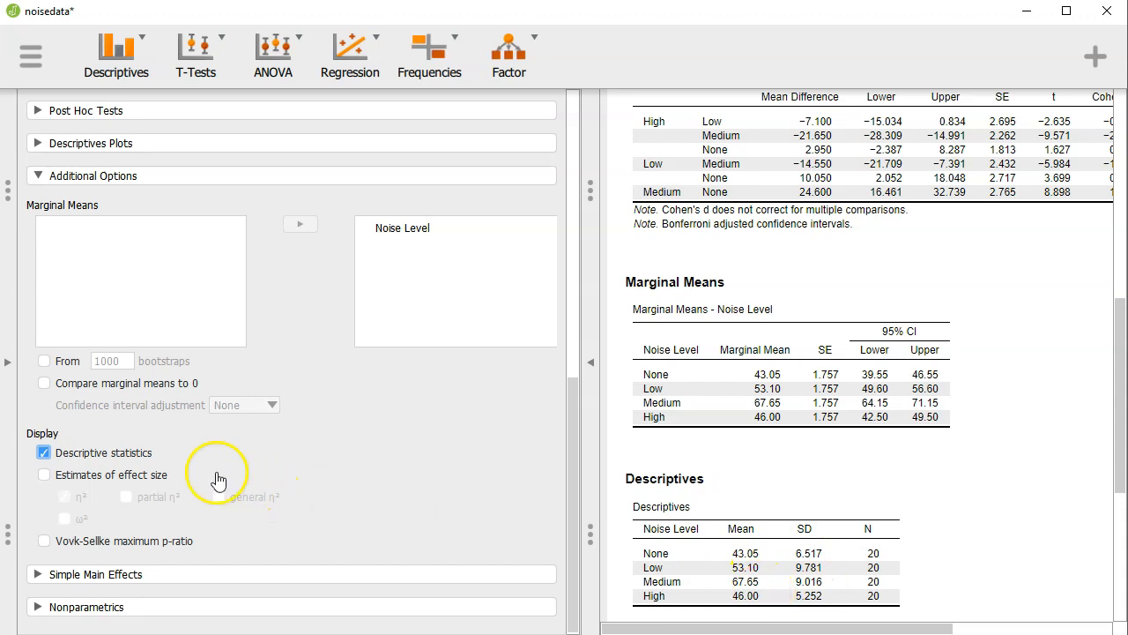
# Enable effect size estimates with partial η² and ω² selected and η² cleared.
pyautogui.click(122, 477)
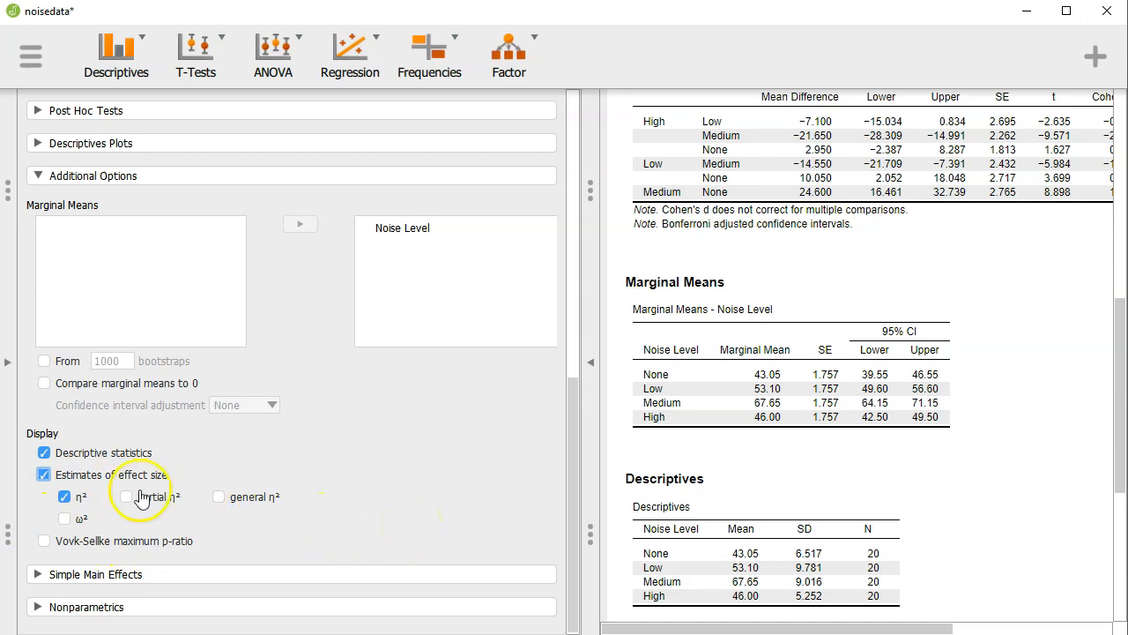
pyautogui.click(65, 497)
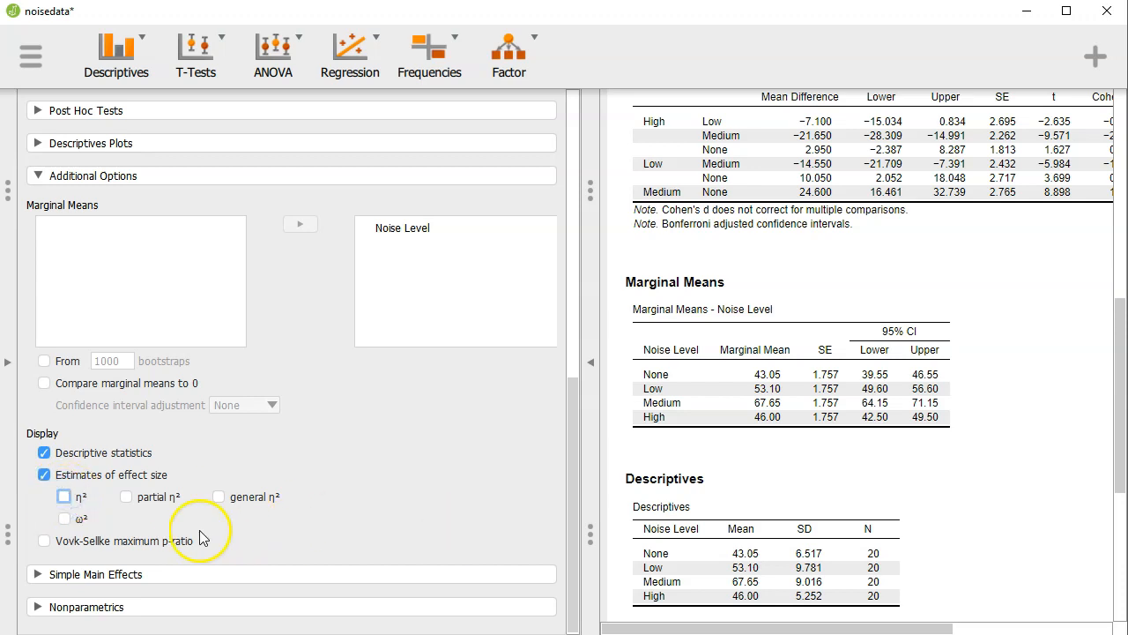
pyautogui.click(126, 497)
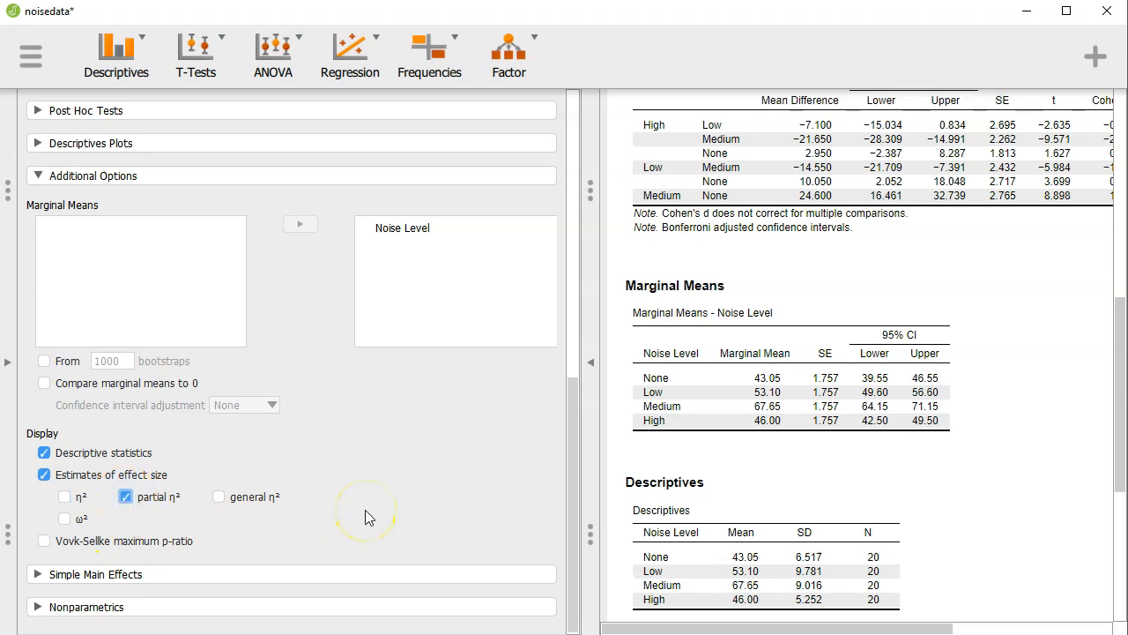
pyautogui.click(64, 518)
# Examine the partial η² and ω² columns for Noise Level in the Within Subjects Effects table.
pyautogui.scroll(5, 841, 451)
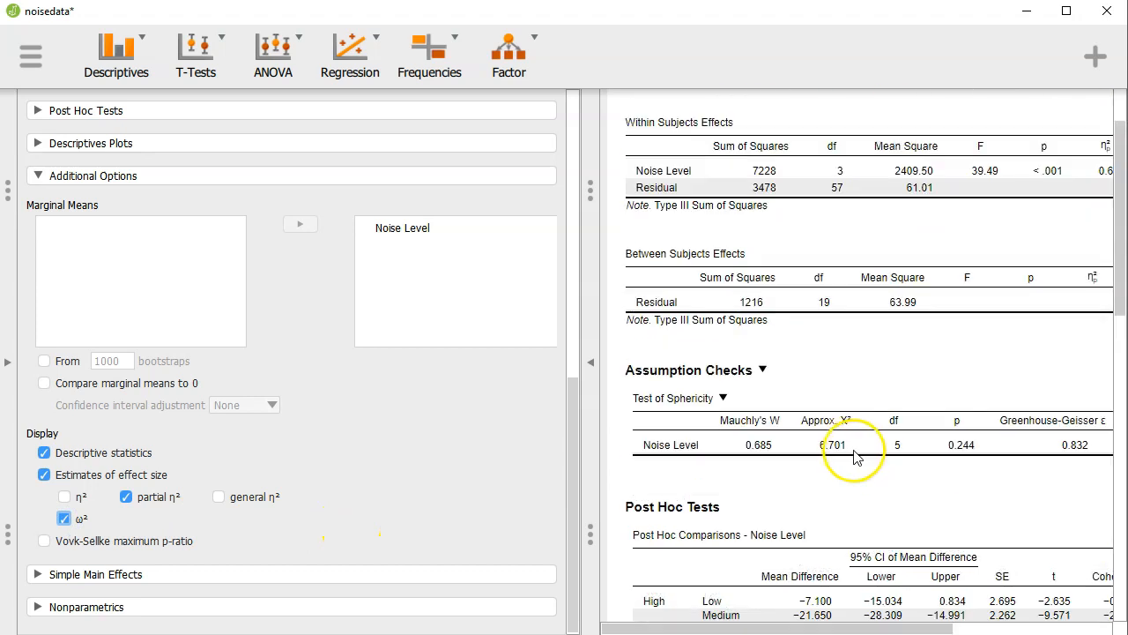
pyautogui.click(780, 627)
pyautogui.moveTo(780, 625); pyautogui.dragTo(936, 608)
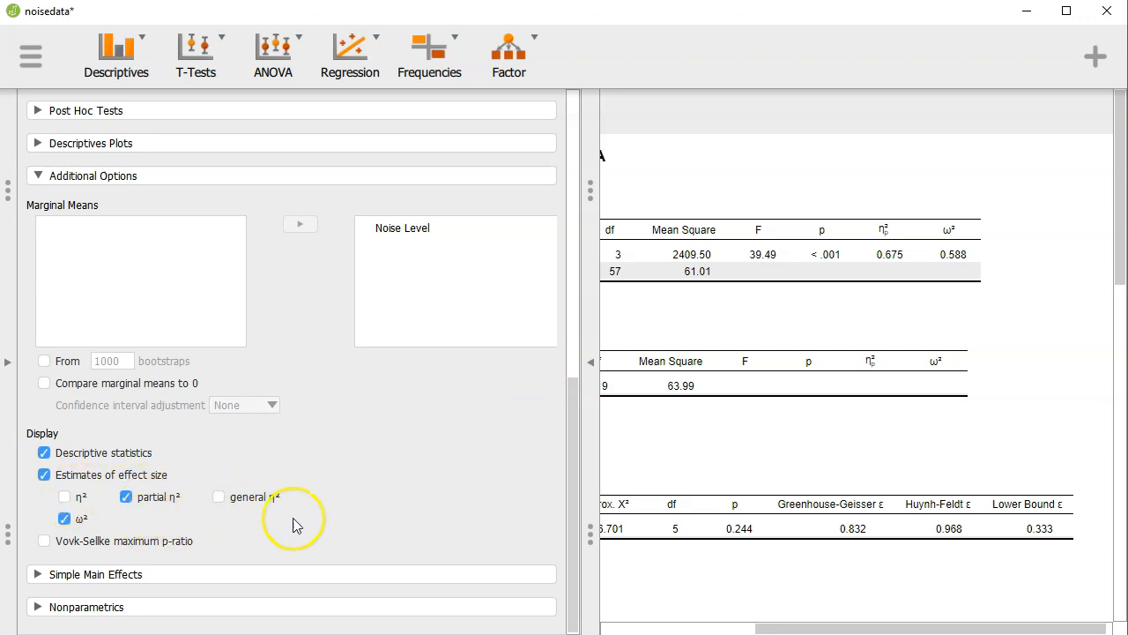
pyautogui.moveTo(802, 629); pyautogui.dragTo(592, 628)
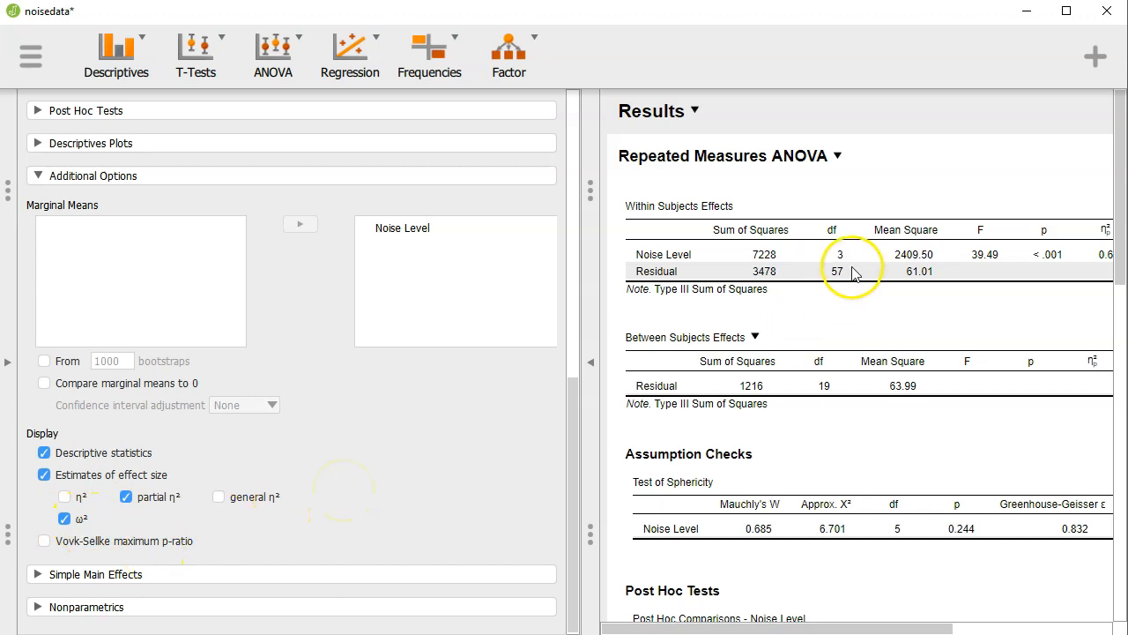
pyautogui.moveTo(574, 576); pyautogui.dragTo(587, 261)
pyautogui.moveTo(576, 206); pyautogui.dragTo(562, 539)
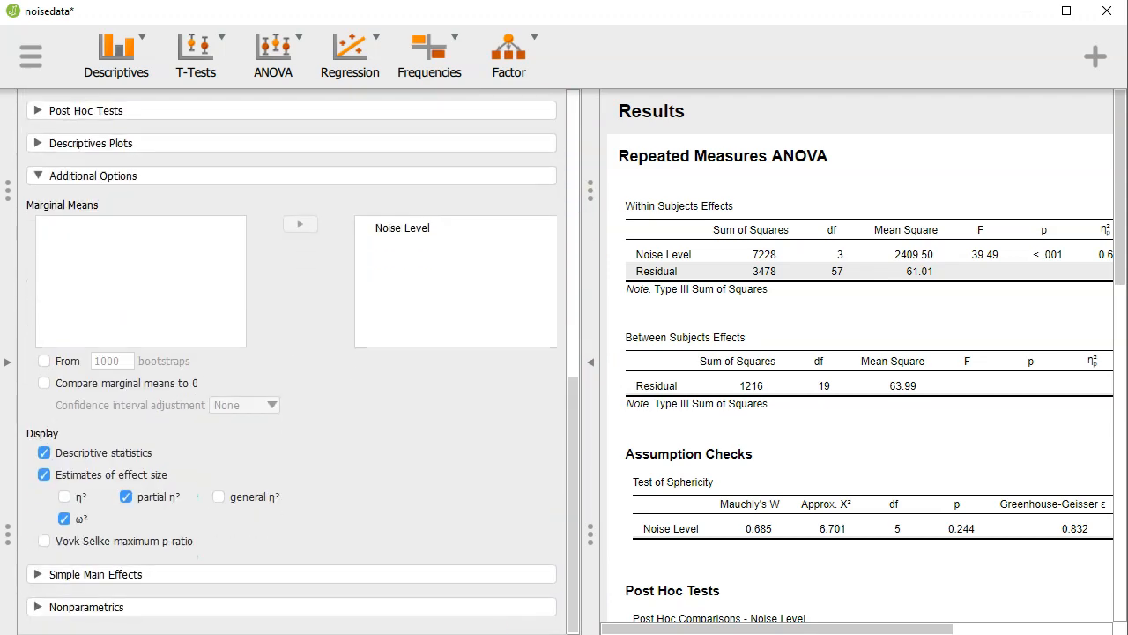
pyautogui.moveTo(679, 628); pyautogui.dragTo(841, 628)
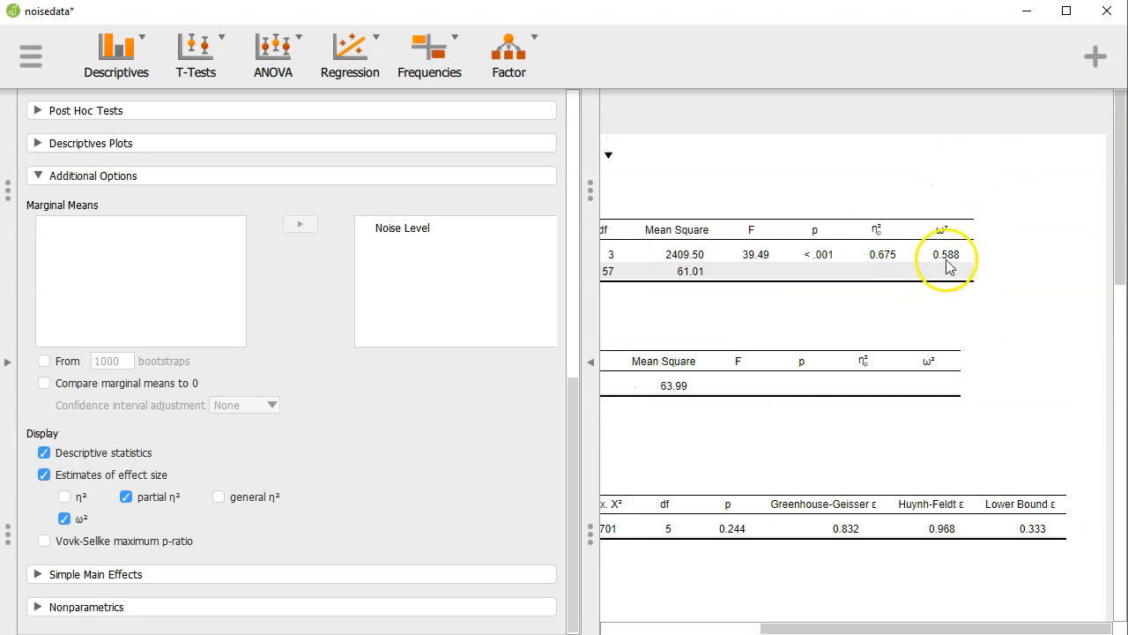
pyautogui.moveTo(873, 627); pyautogui.dragTo(701, 627)
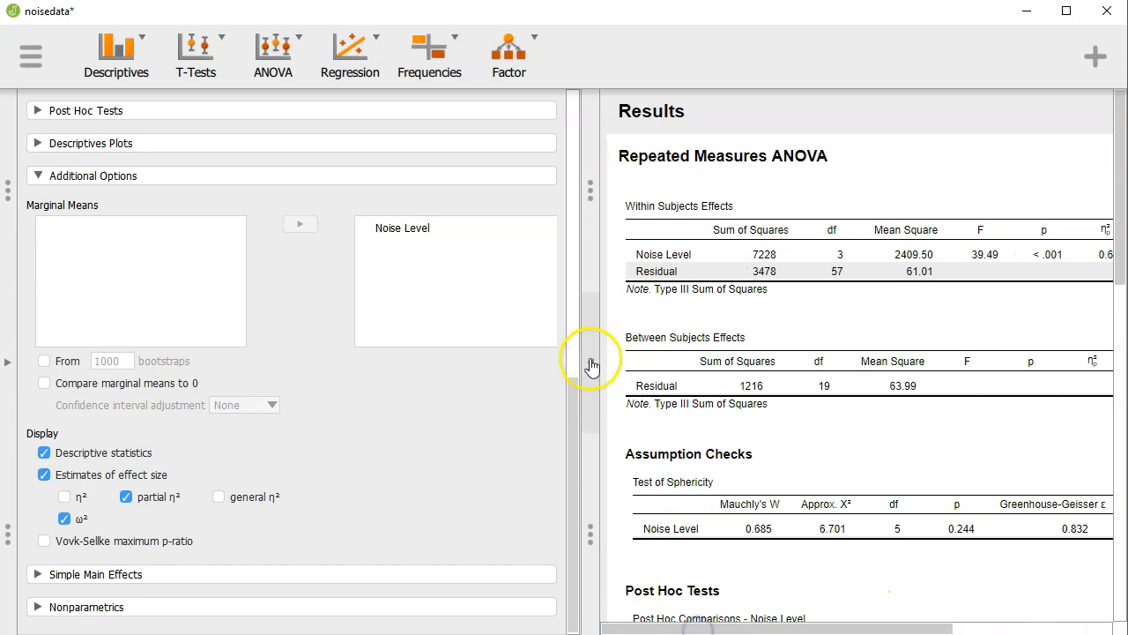
# Review the descriptives table and plot, close Additional Options and open the Simple Main Effects settings.
pyautogui.moveTo(1107, 164); pyautogui.dragTo(1077, 467)
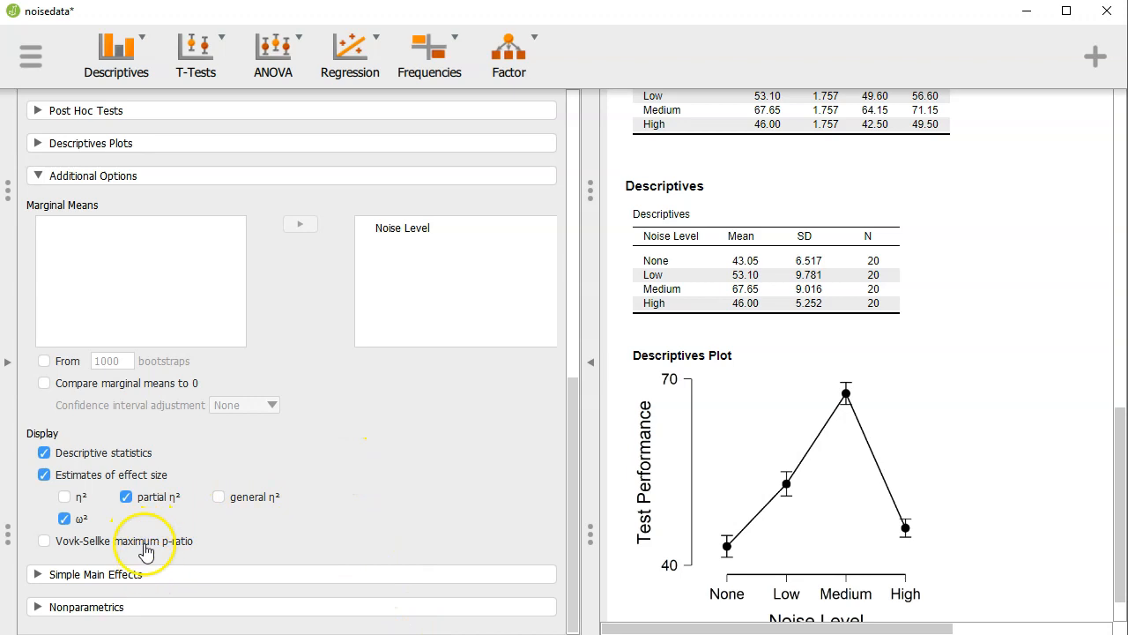
pyautogui.click(94, 176)
pyautogui.click(145, 577)
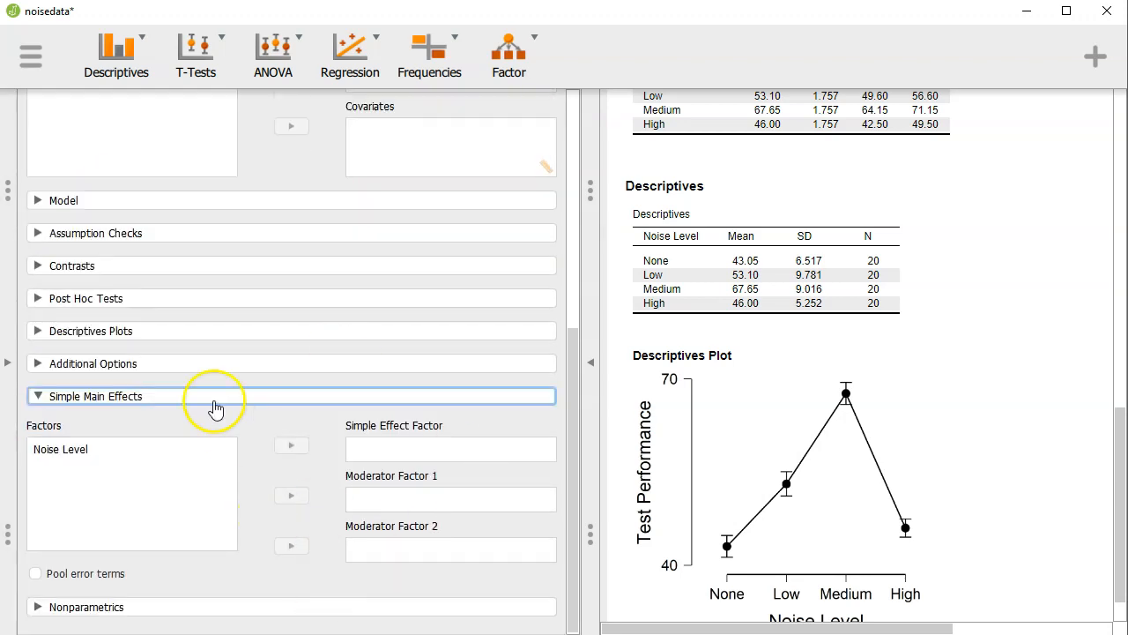
# Under Nonparametrics, assign Noise Level as the RM Factor for a Friedman test and enable Conover's post hoc tests.
pyautogui.click(215, 401)
pyautogui.click(181, 607)
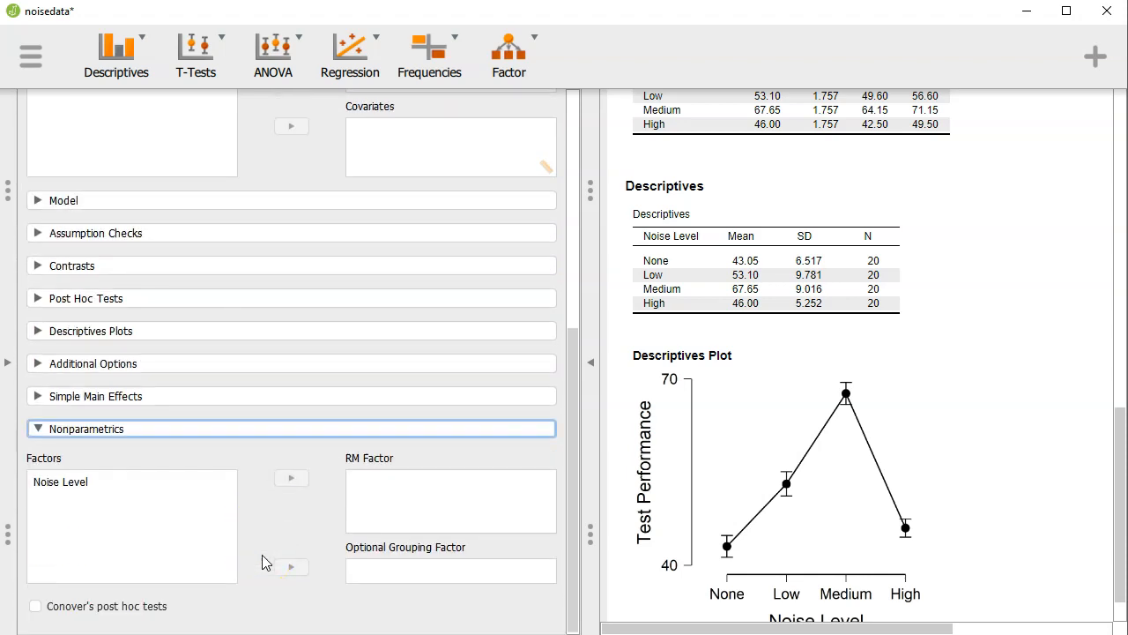
pyautogui.click(60, 485)
pyautogui.click(60, 486)
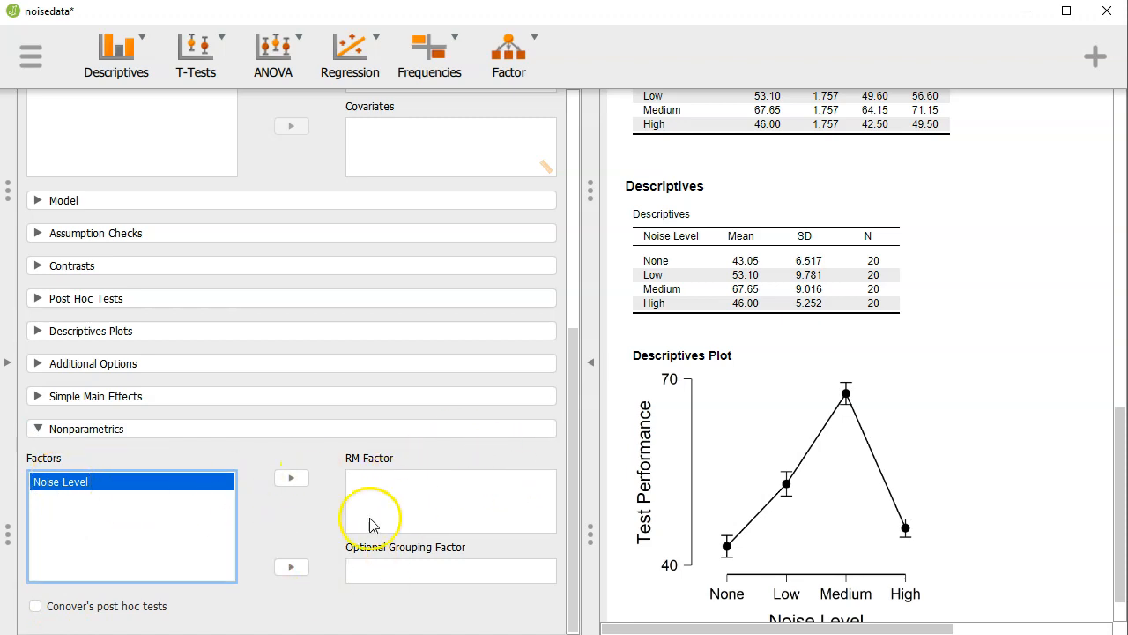
pyautogui.click(290, 481)
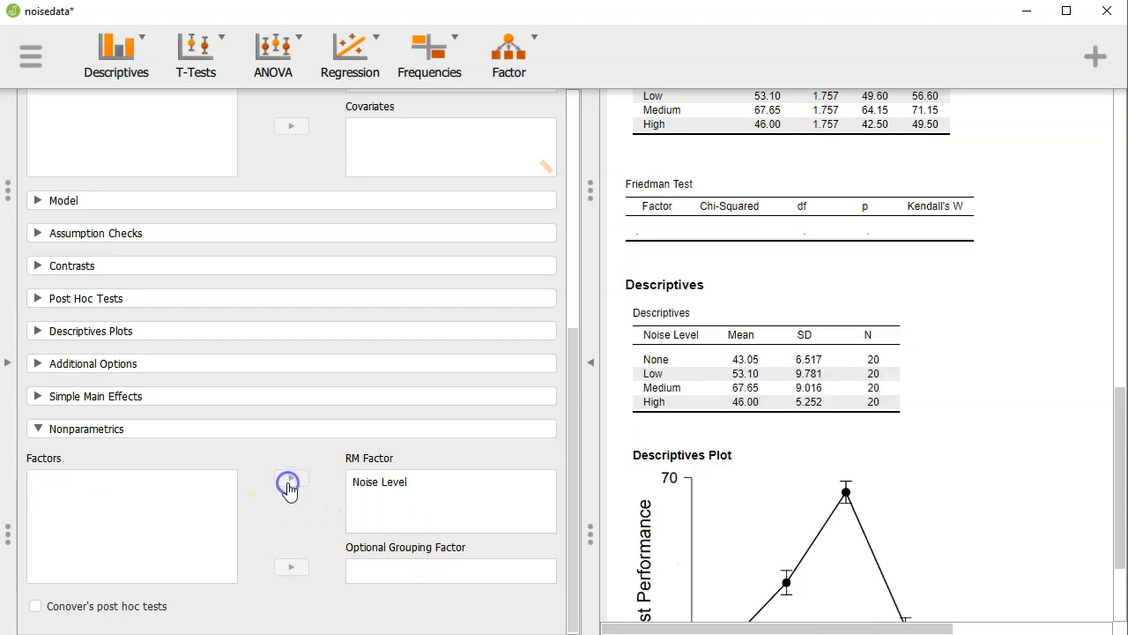
pyautogui.scroll(1, 893, 500)
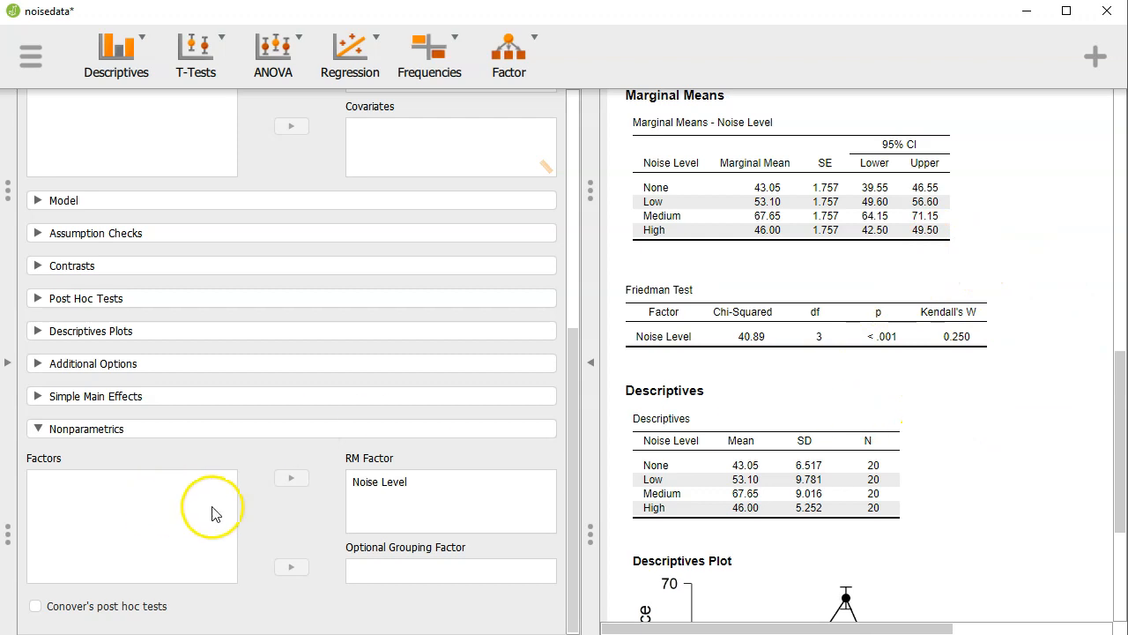
pyautogui.click(71, 616)
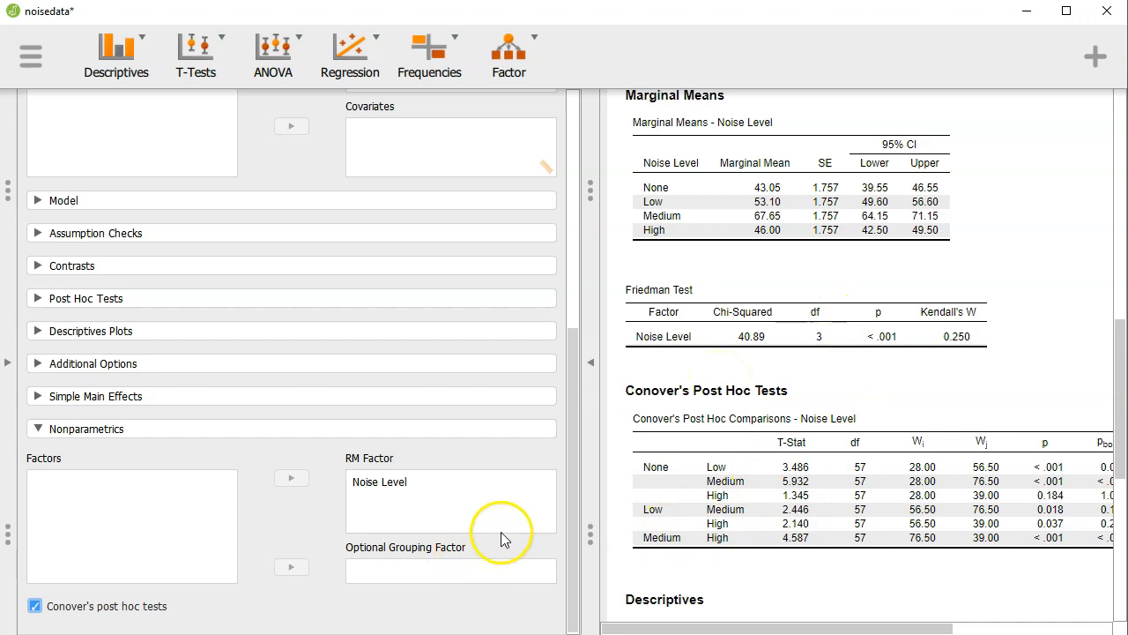
# Review the repeated measures factor and cell assignments alongside the descriptives output, and close the Nonparametrics settings.
pyautogui.moveTo(576, 495); pyautogui.dragTo(582, 218)
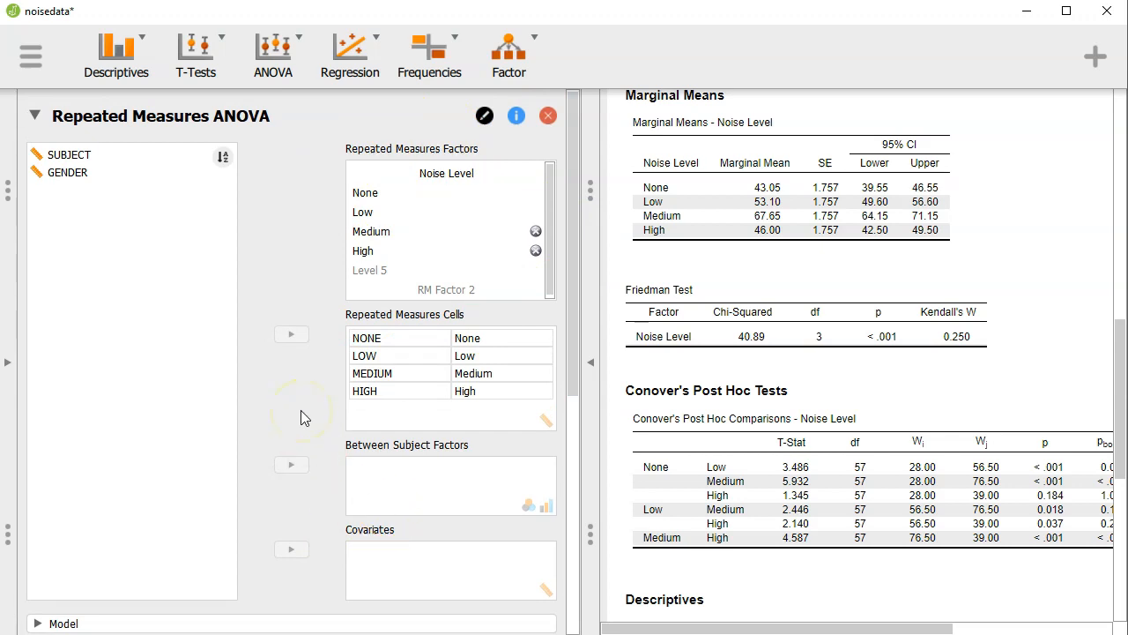
pyautogui.scroll(-5, 301, 410)
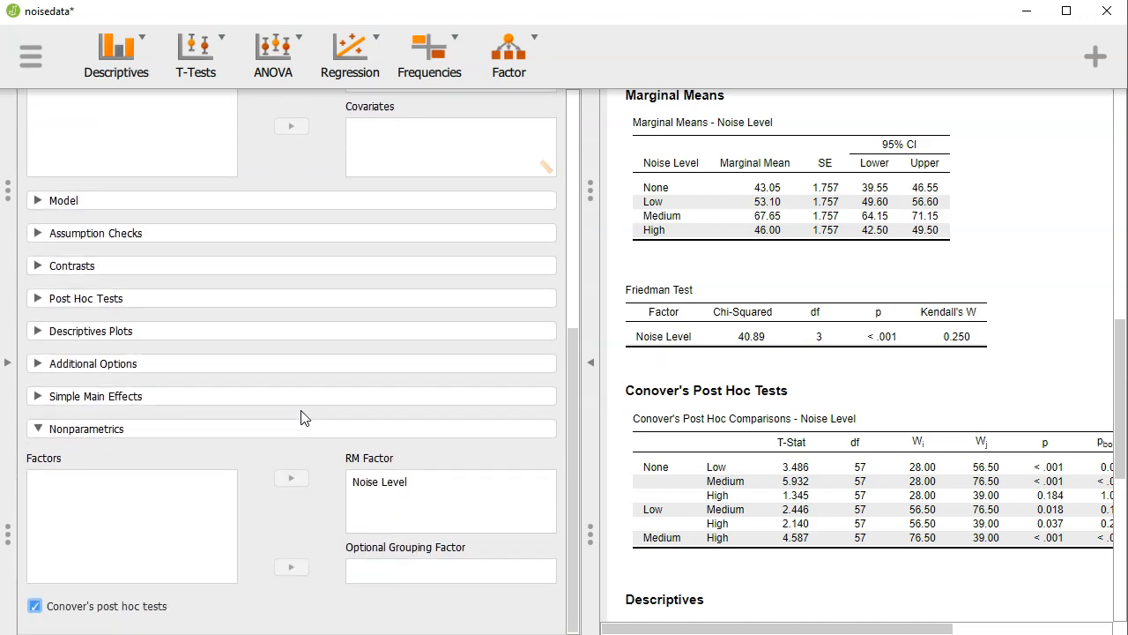
pyautogui.scroll(5, 301, 417)
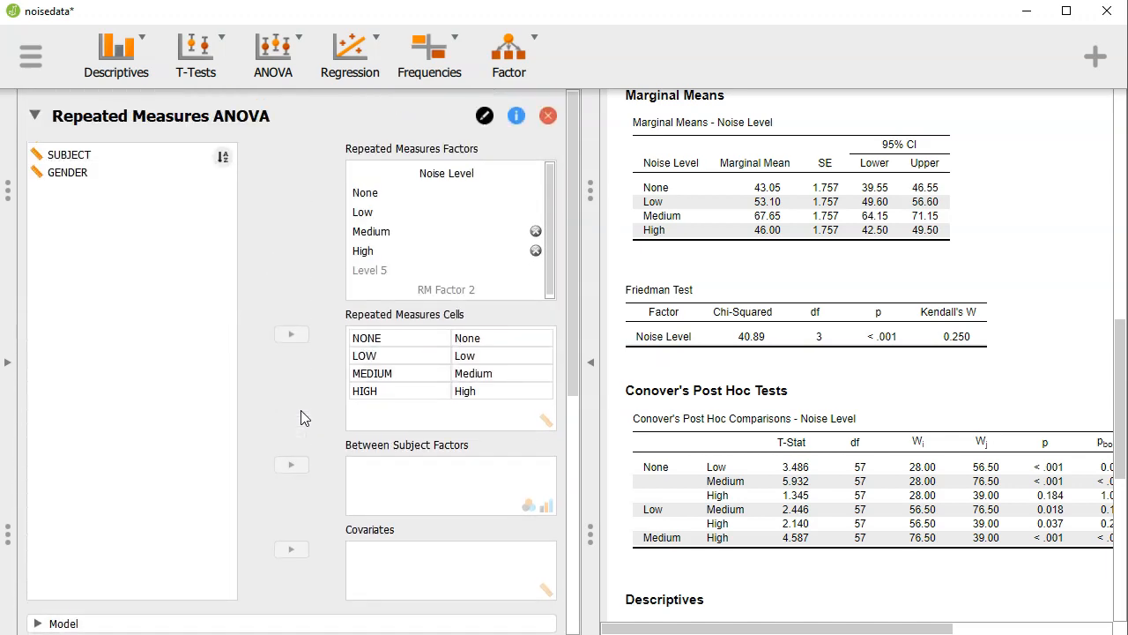
pyautogui.click(351, 474)
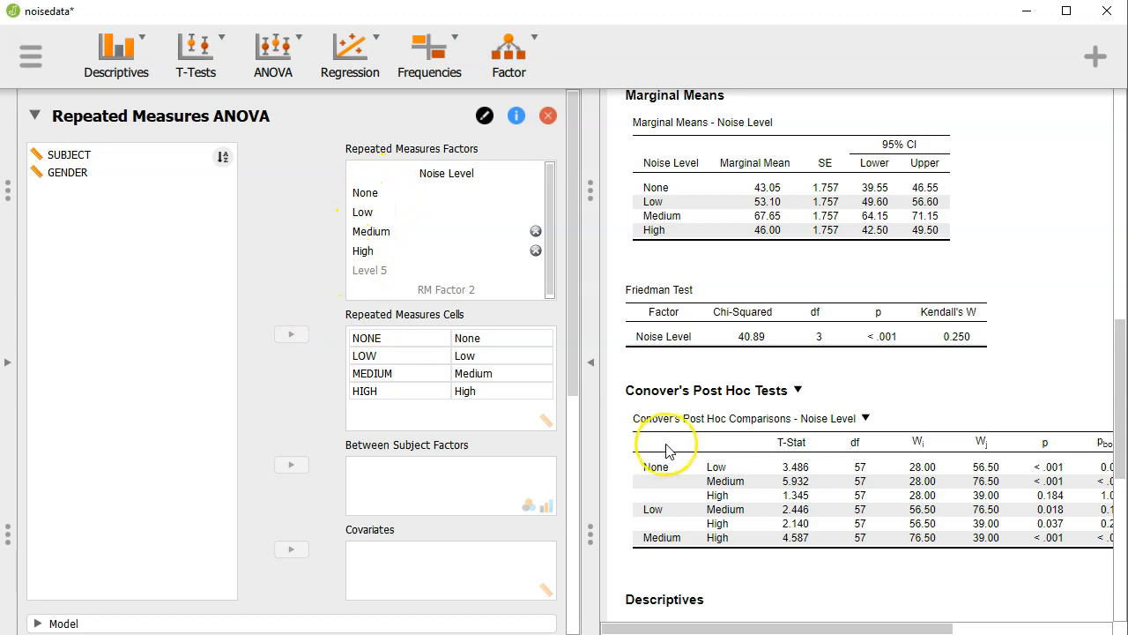
pyautogui.scroll(-5, 667, 451)
pyautogui.scroll(-10, 353, 449)
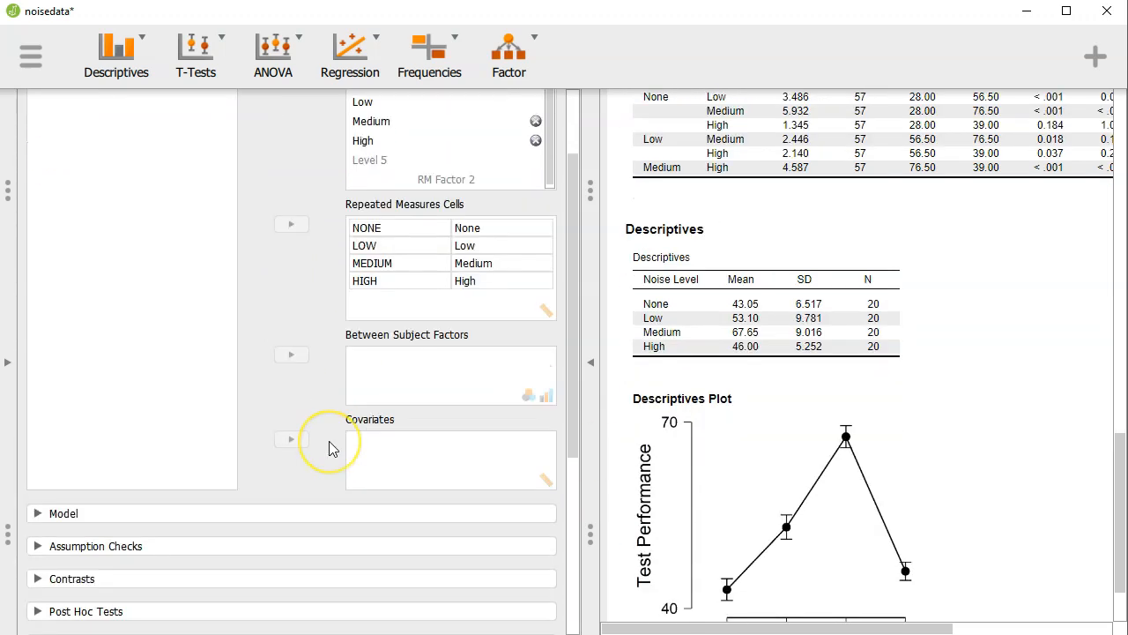
pyautogui.click(240, 432)
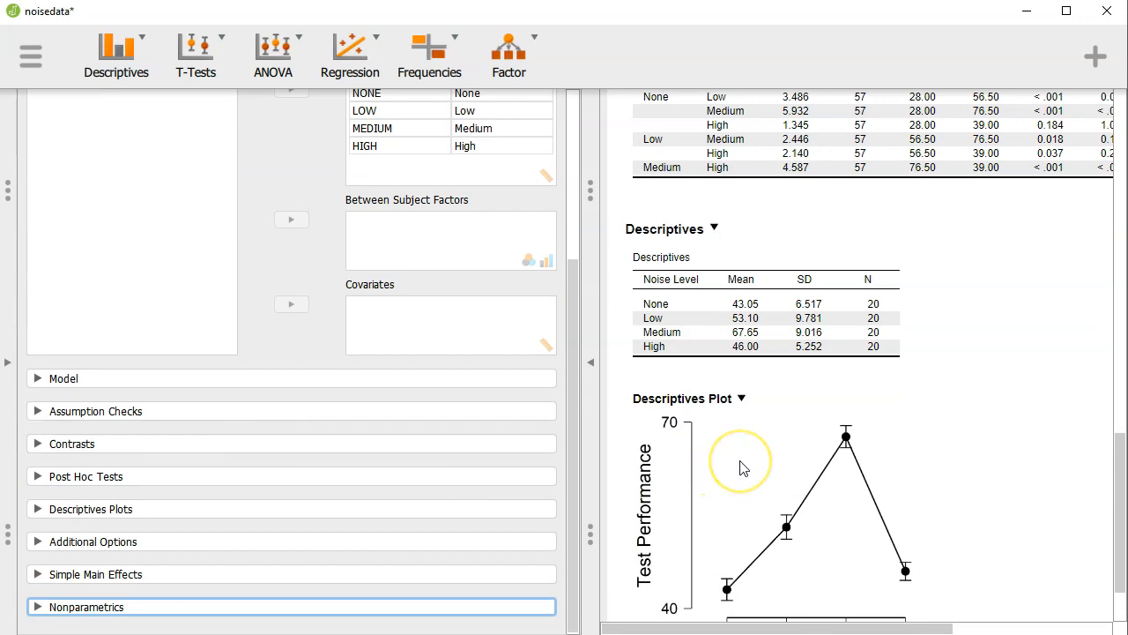
pyautogui.scroll(5, 372, 423)
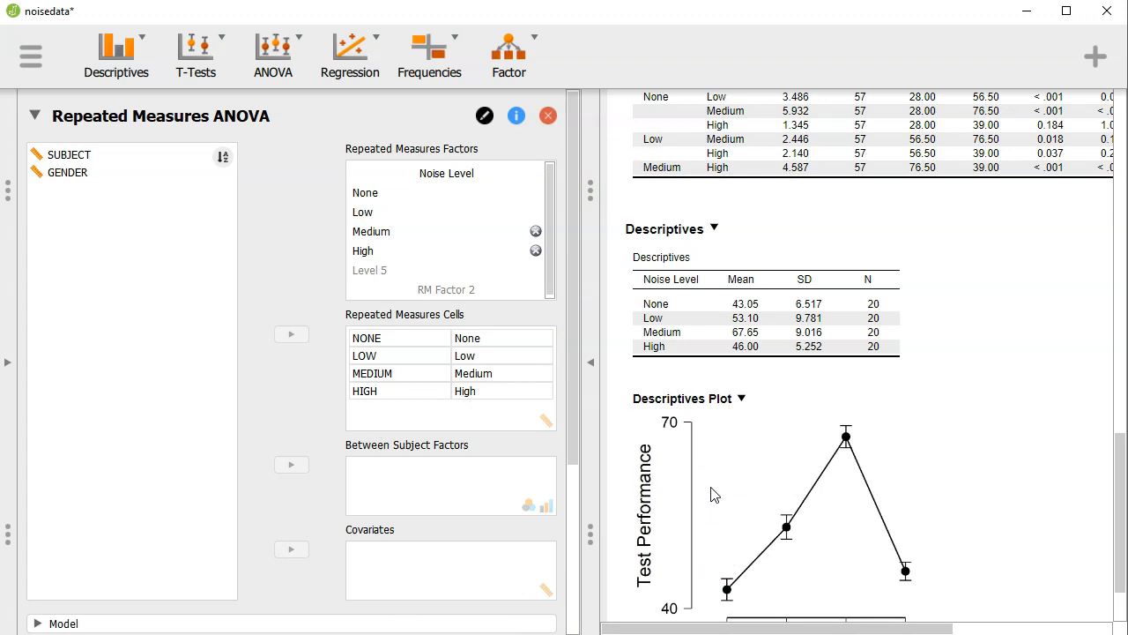
pyautogui.click(555, 539)
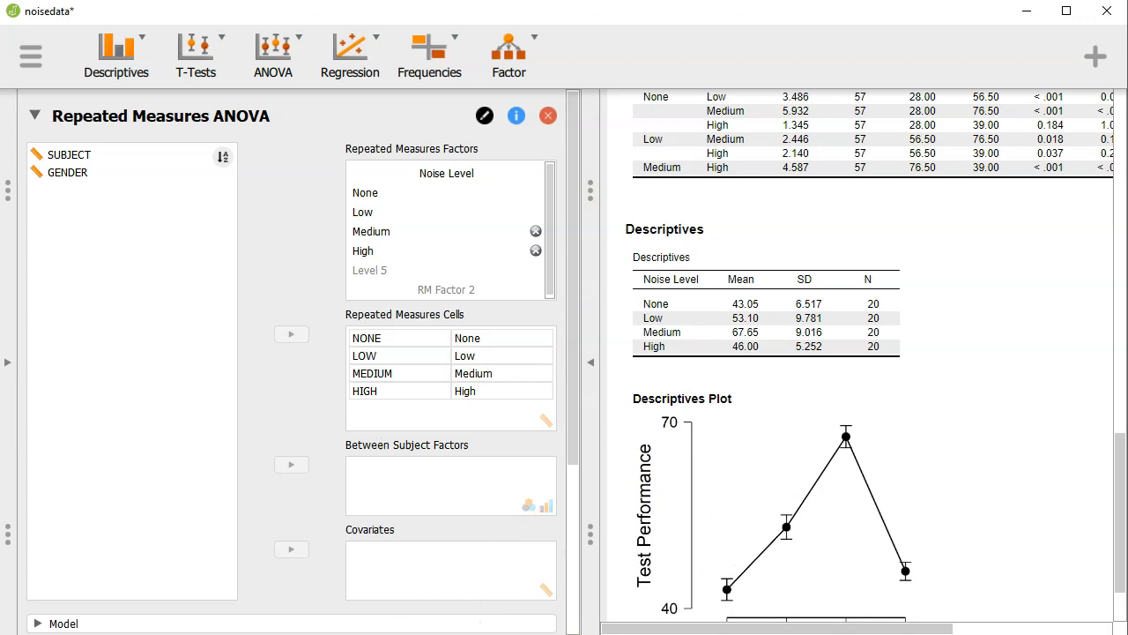